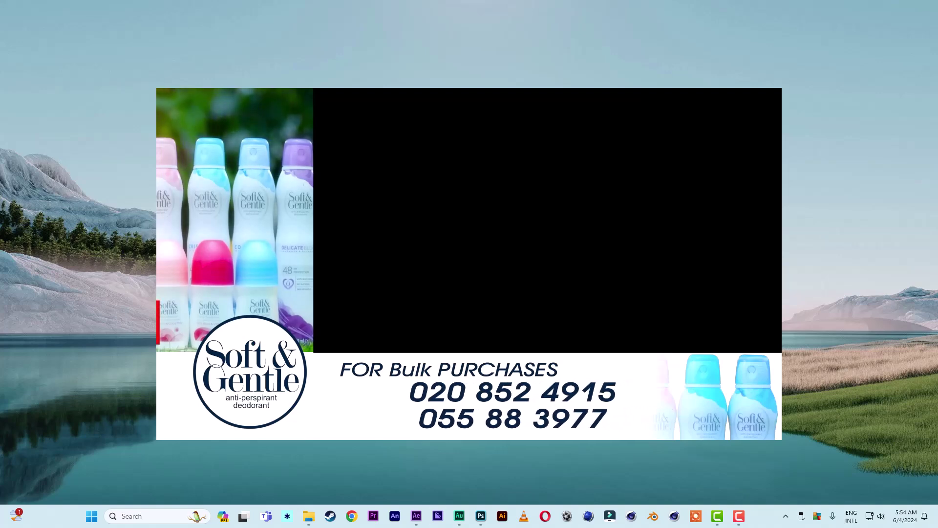
# Create a new composition from the HDTV 1080 29.97 preset and name it 'main'.
pyautogui.click(416, 516)
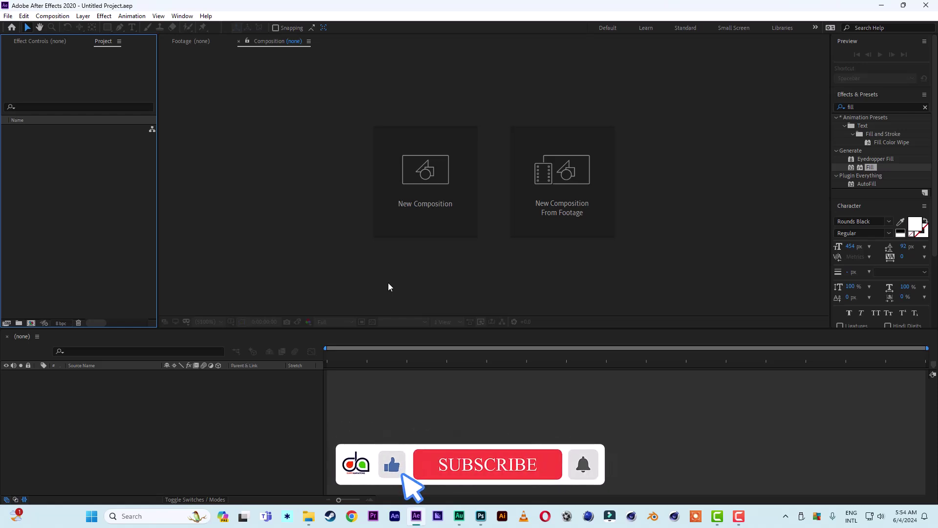
pyautogui.click(431, 210)
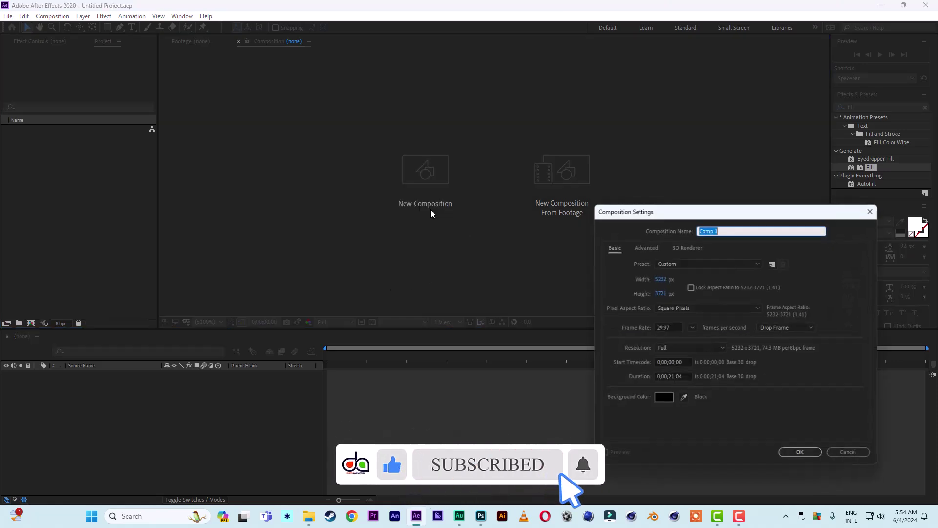
pyautogui.click(681, 265)
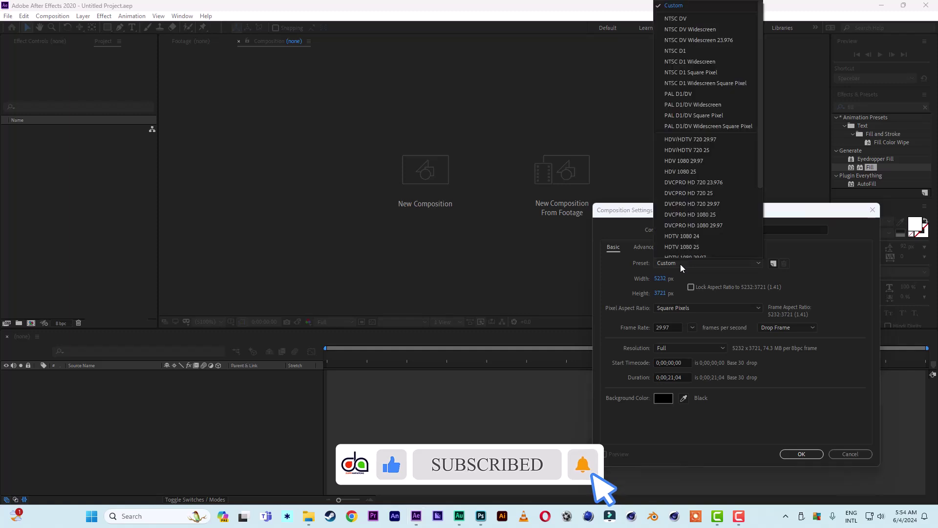
pyautogui.click(694, 166)
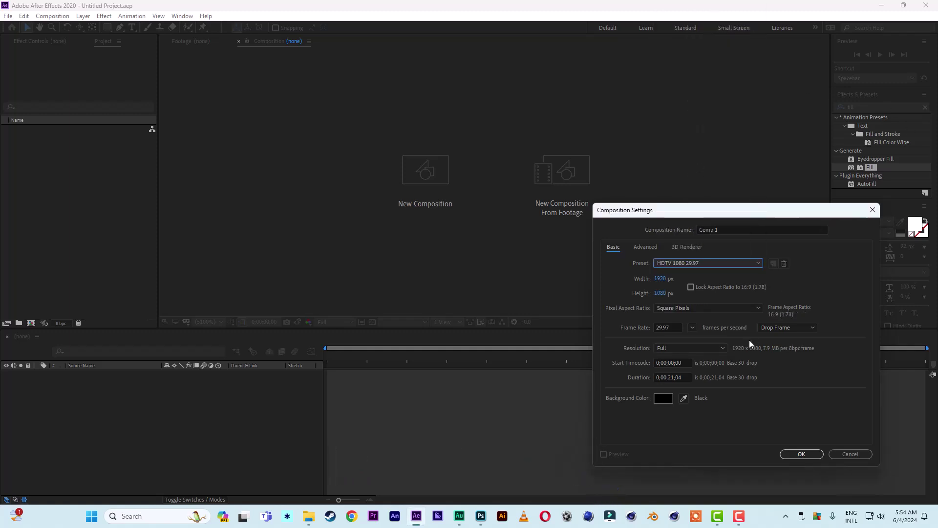
pyautogui.moveTo(728, 230); pyautogui.dragTo(605, 224)
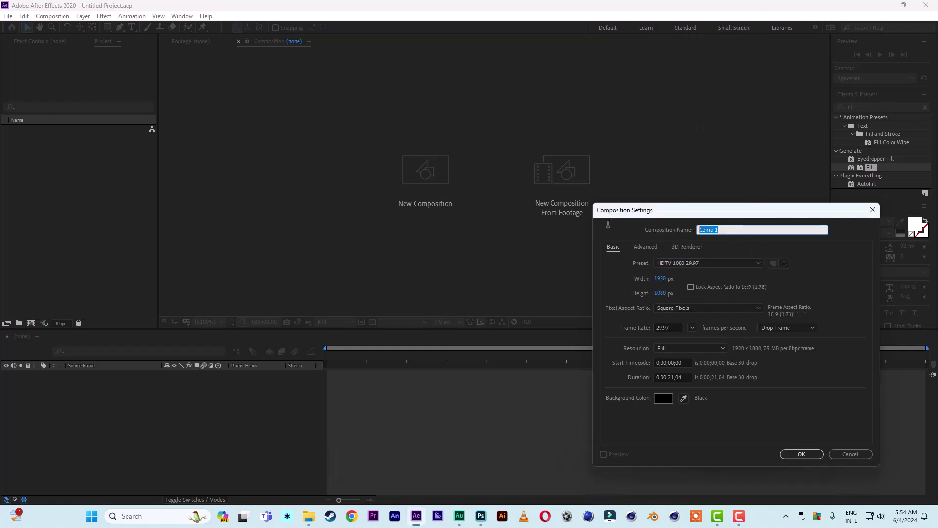
pyautogui.write('main')
pyautogui.click(804, 454)
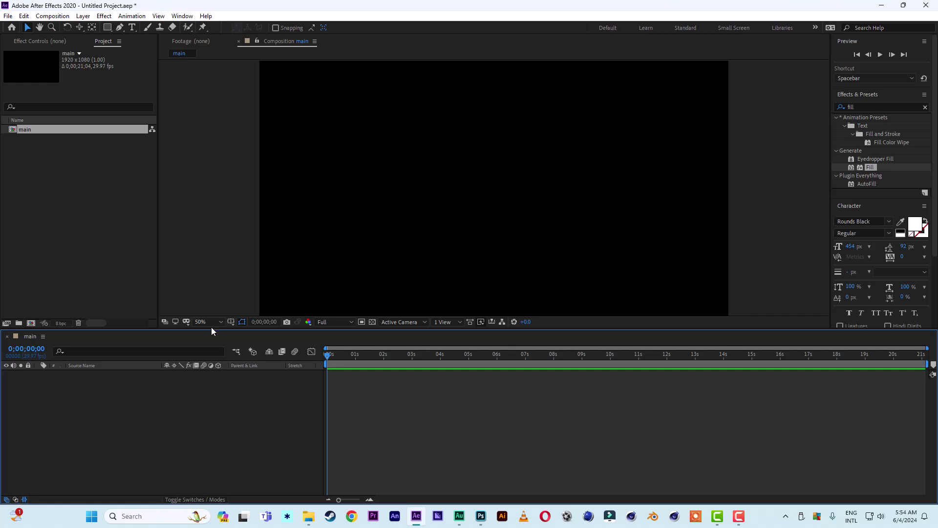
# Fit the viewer to the frame and add a full-frame white (FFFFFF) solid layer.
pyautogui.click(208, 323)
pyautogui.click(206, 337)
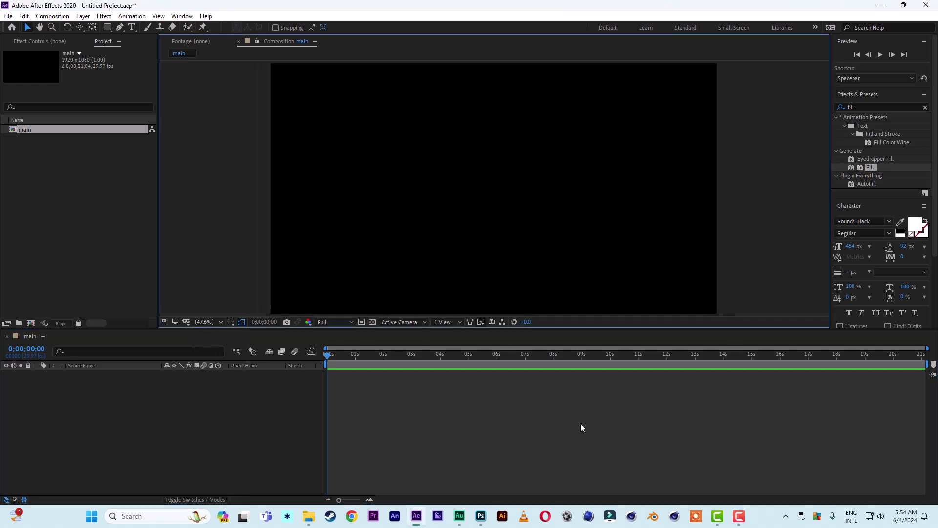
pyautogui.rightClick(144, 449)
pyautogui.moveTo(184, 340)
pyautogui.click(294, 364)
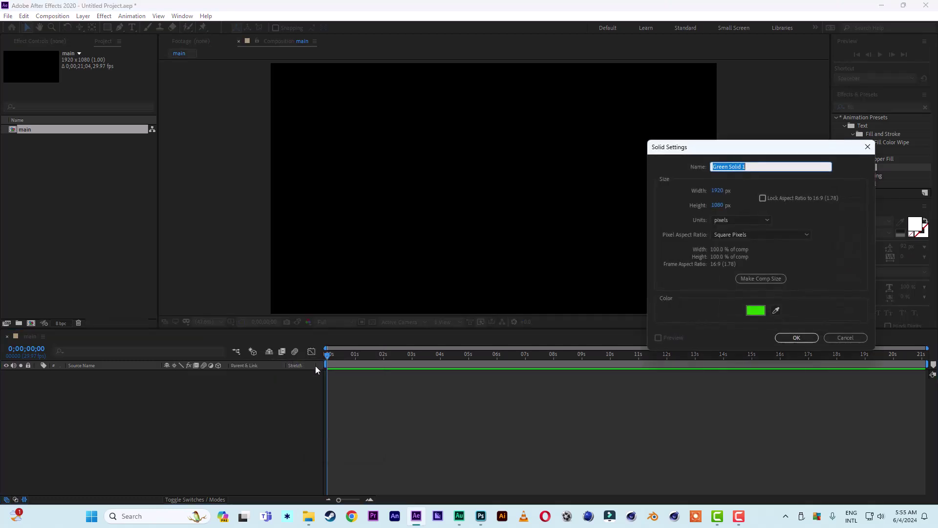
pyautogui.click(751, 316)
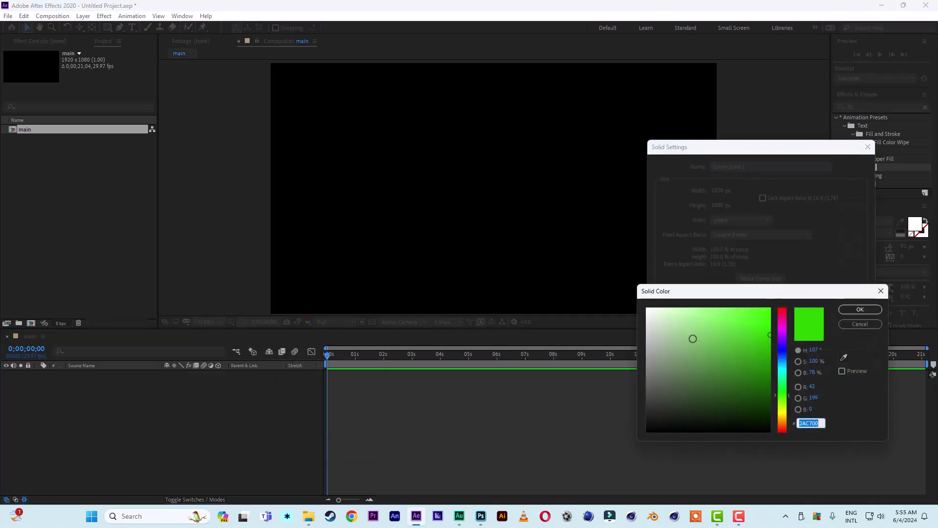
pyautogui.write('ffffff')
pyautogui.click(861, 313)
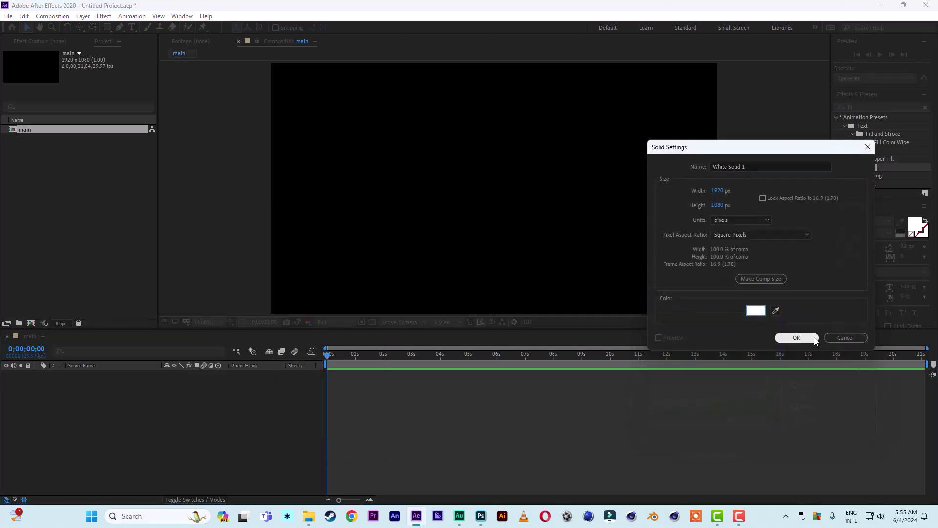
pyautogui.click(799, 338)
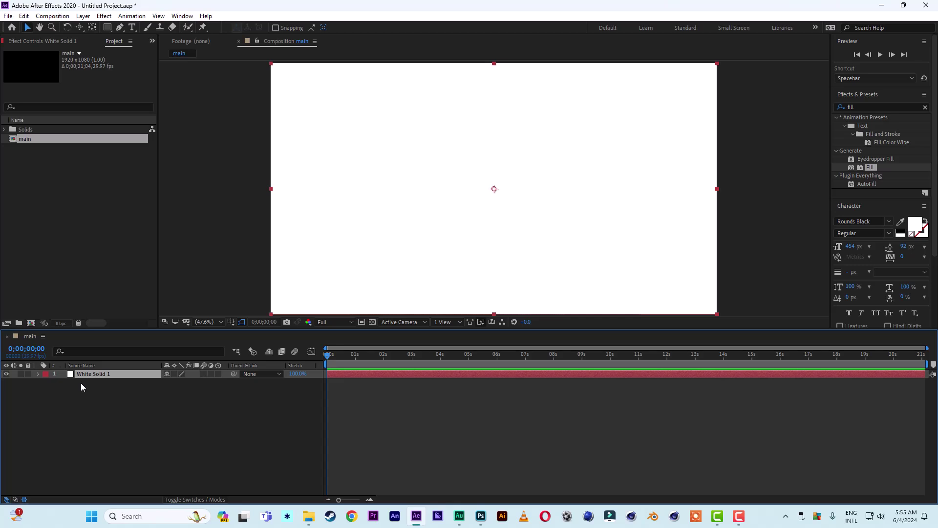
# Lock White Solid 1 and add a full-frame black (000000) solid above it.
pyautogui.click(27, 375)
pyautogui.rightClick(165, 456)
pyautogui.moveTo(226, 346)
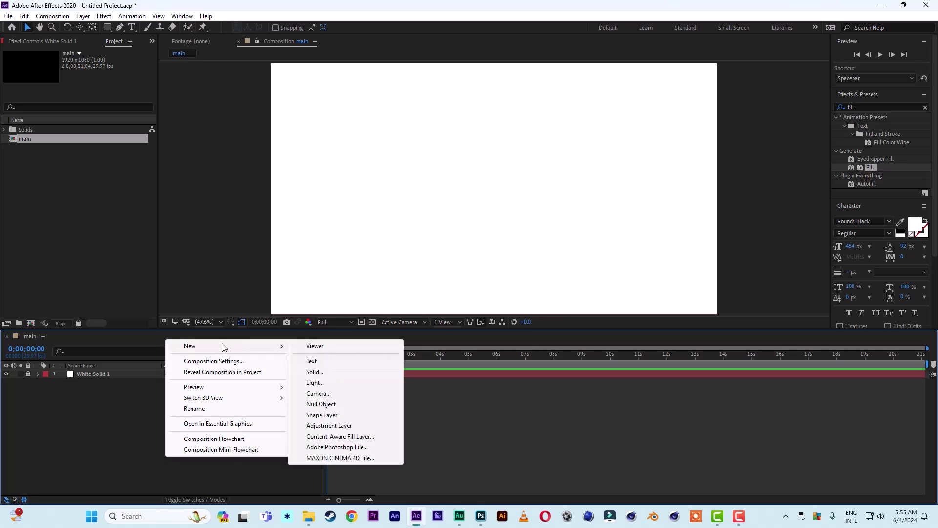
pyautogui.click(315, 372)
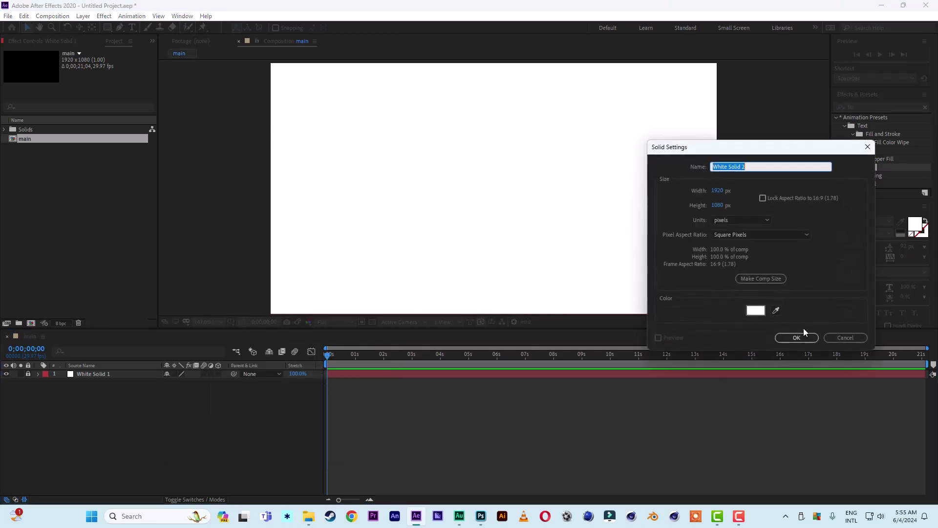
pyautogui.click(759, 313)
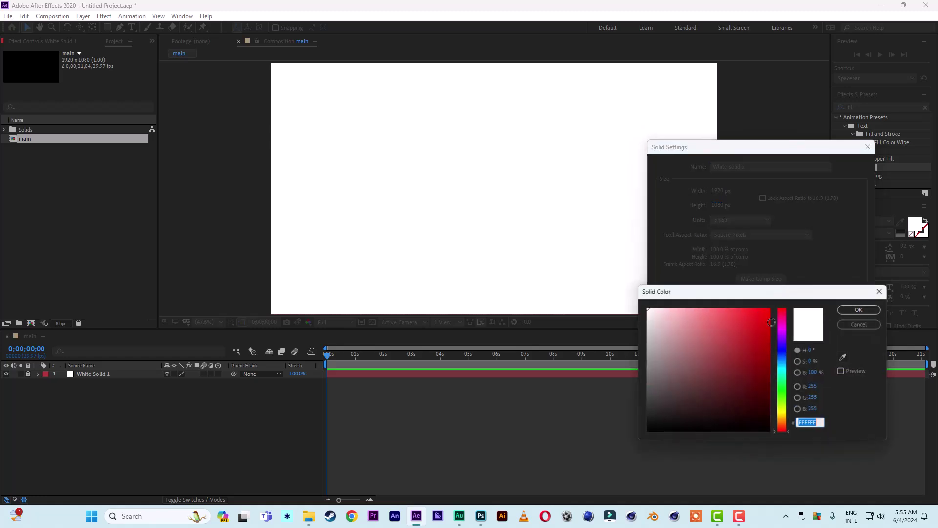
pyautogui.write('000000')
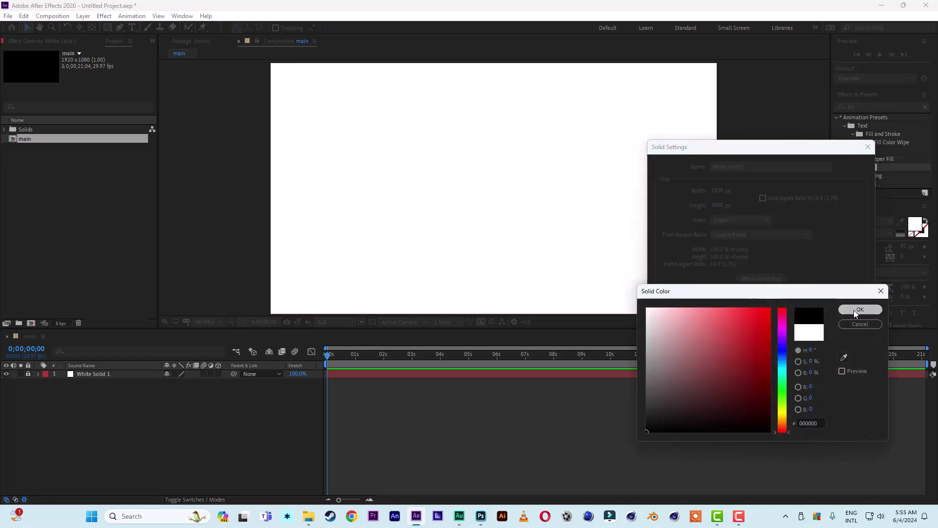
pyautogui.click(860, 309)
pyautogui.click(802, 338)
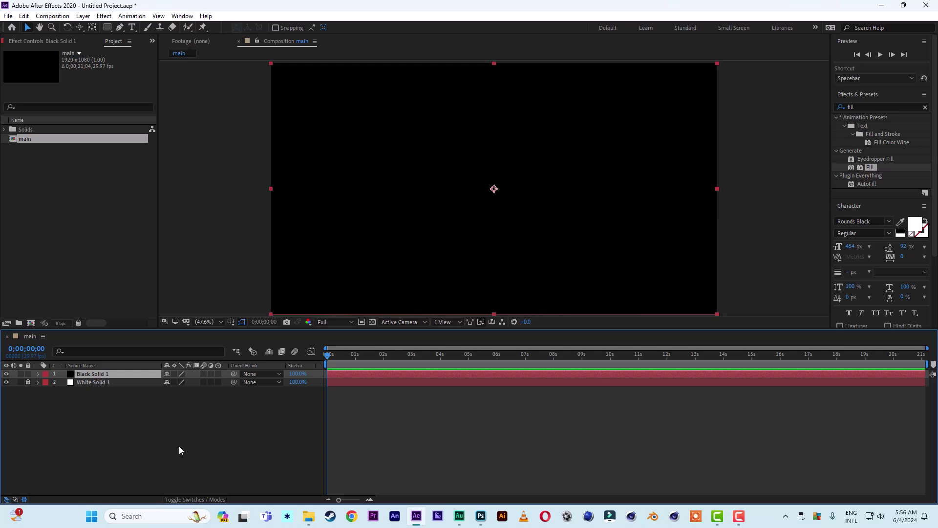
# Move Black Solid 1's anchor point to its top-right corner with the Pan Behind tool.
pyautogui.click(91, 27)
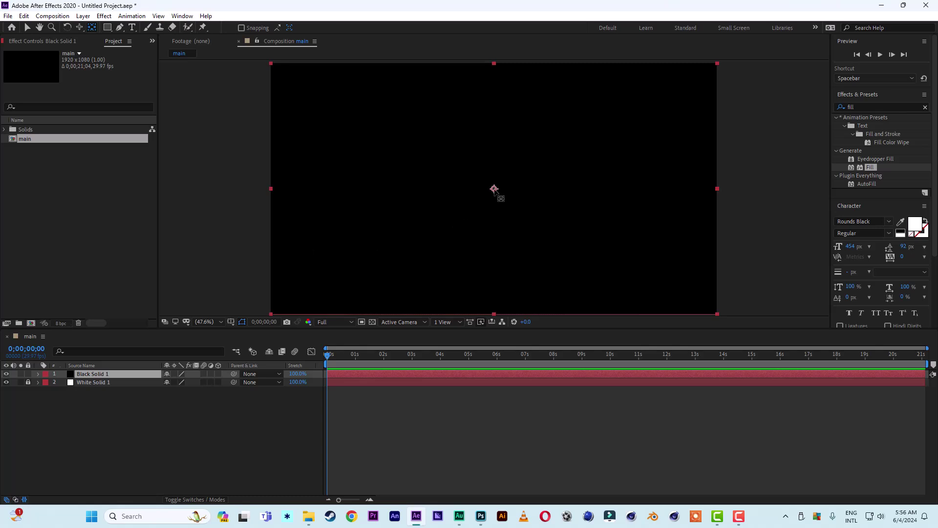
pyautogui.click(494, 188)
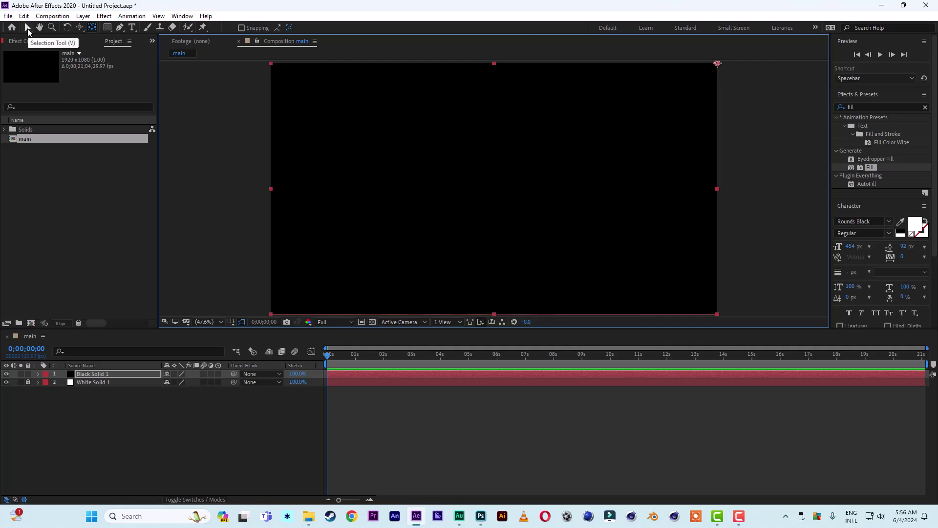
pyautogui.click(27, 27)
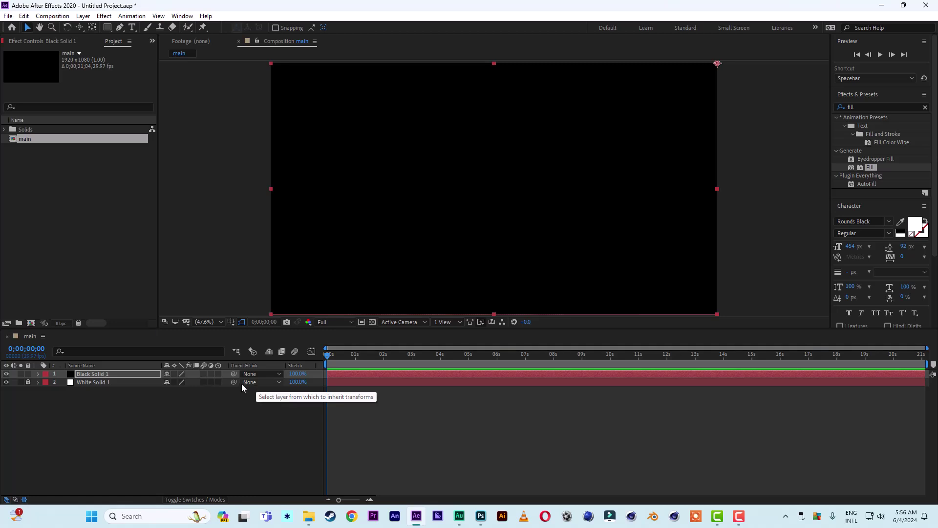
# Scale Black Solid 1 to 70%.
pyautogui.press('s')
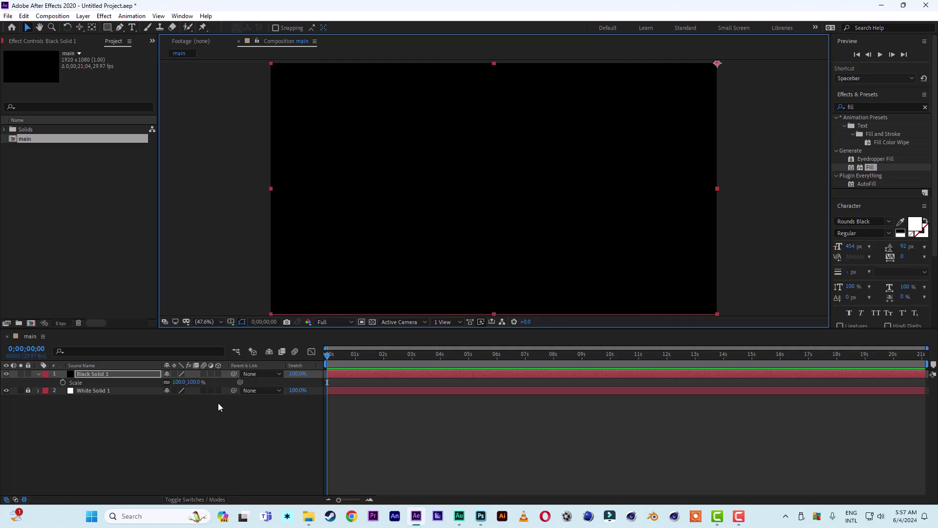
pyautogui.click(197, 382)
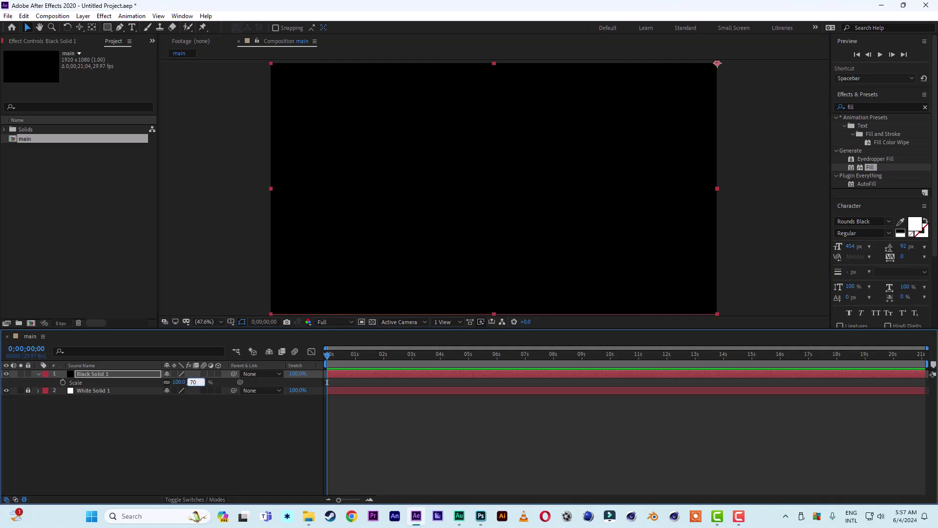
pyautogui.press('Return')
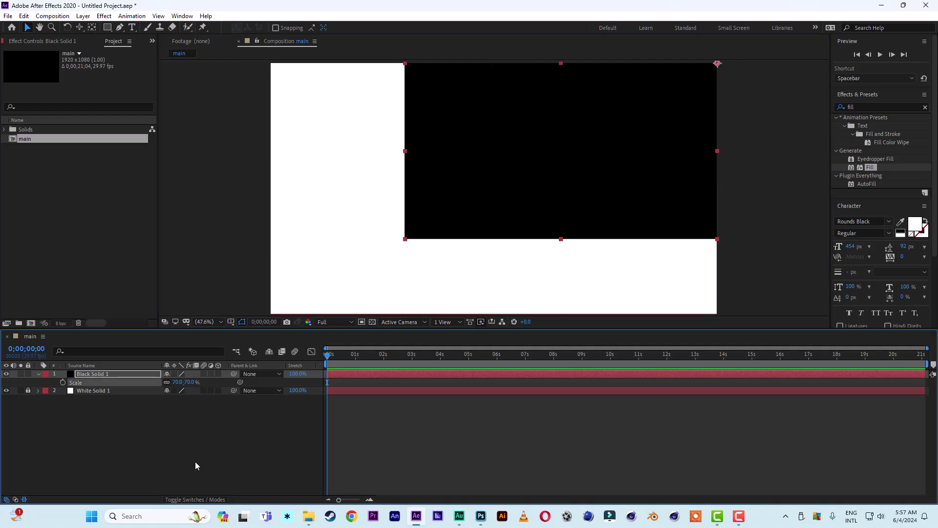
pyautogui.click(198, 445)
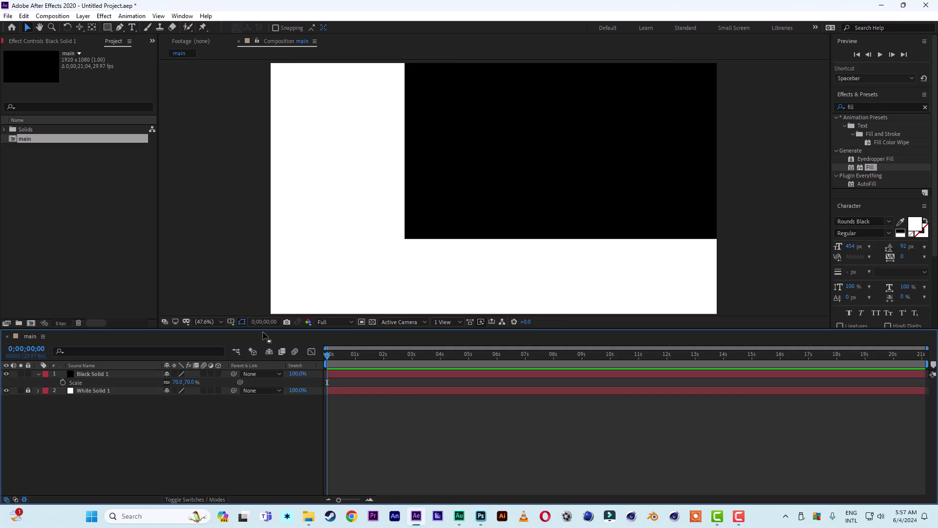
# Import the pngwing.com (20).png balloon image and add it as a layer in main.
pyautogui.click(309, 516)
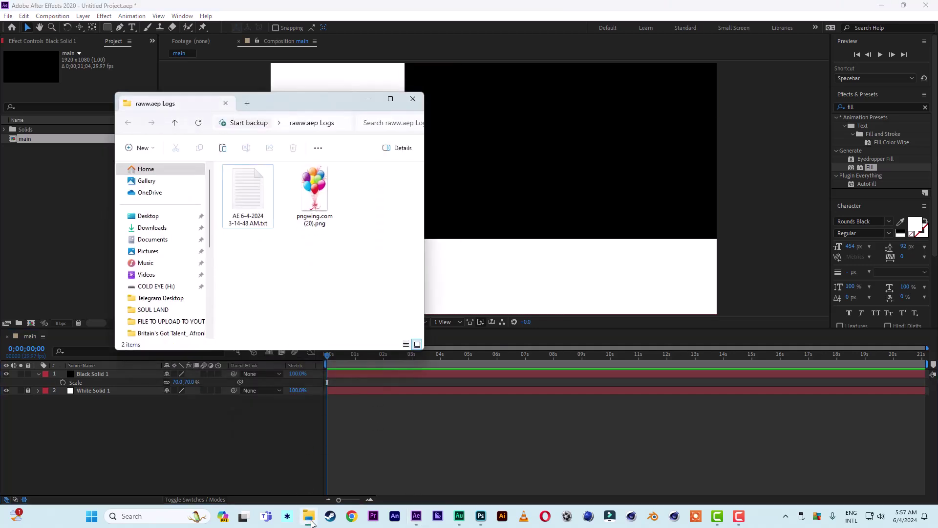
pyautogui.click(315, 195)
pyautogui.moveTo(317, 196); pyautogui.dragTo(68, 212)
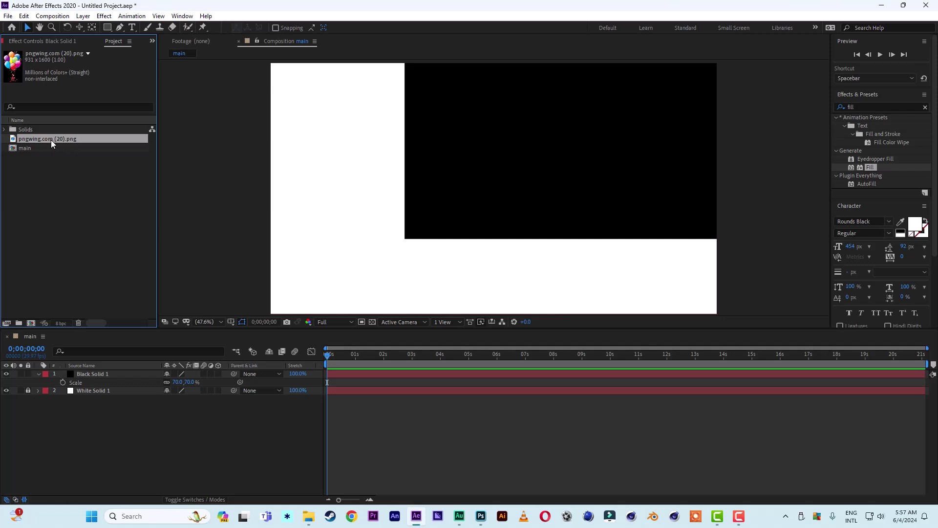
pyautogui.moveTo(51, 142); pyautogui.dragTo(88, 392)
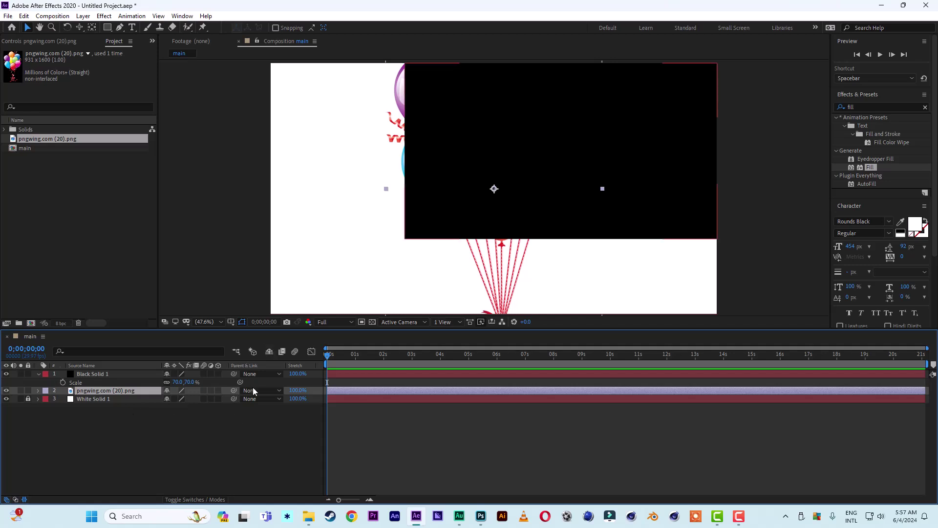
# Scale the balloons to 46% and place them in the white strip left of the black window.
pyautogui.press('s')
pyautogui.moveTo(191, 400); pyautogui.dragTo(165, 401)
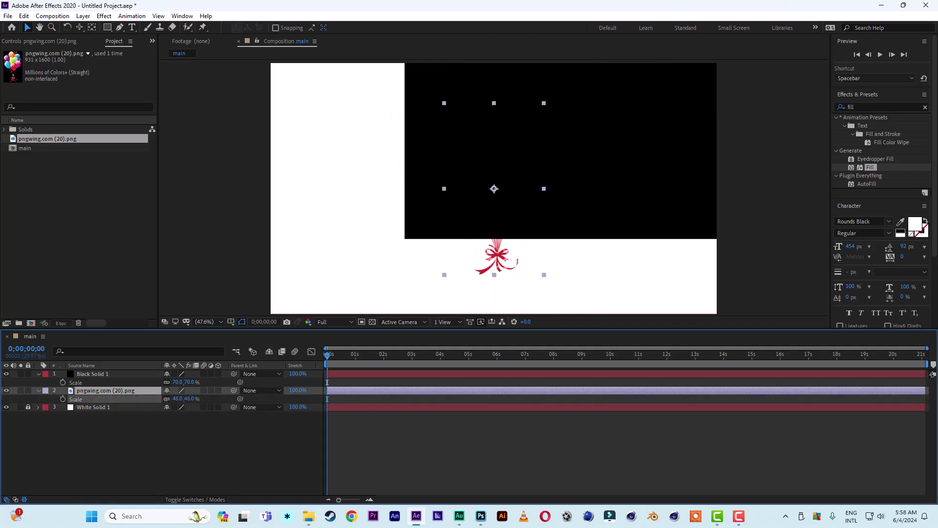
pyautogui.moveTo(495, 193); pyautogui.dragTo(334, 159)
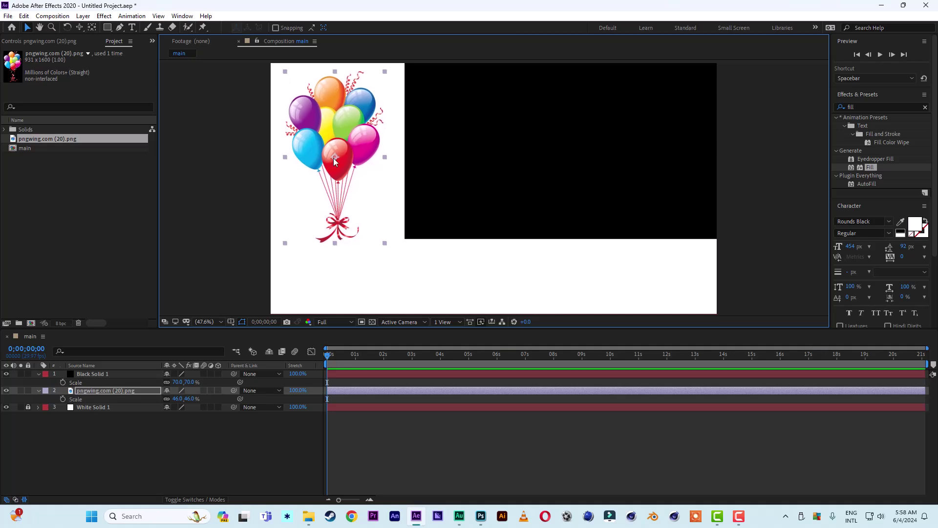
pyautogui.moveTo(338, 155); pyautogui.dragTo(332, 155)
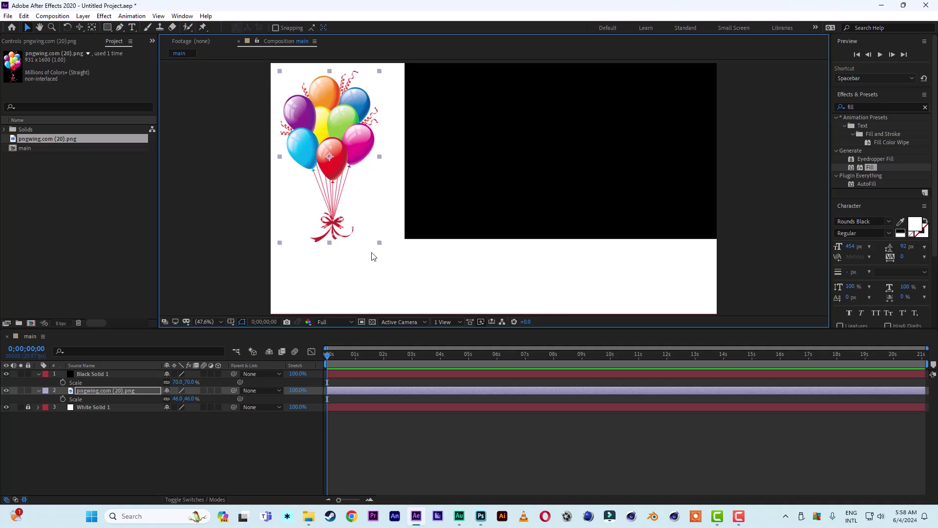
# Set Position keyframes with the balloons off-frame left at 0s and resting at 4s.
pyautogui.click(440, 354)
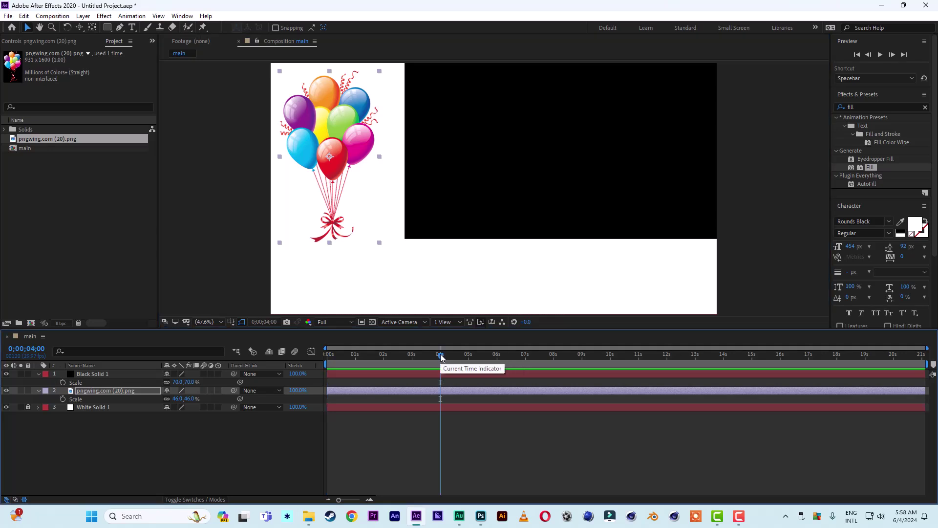
pyautogui.press('p')
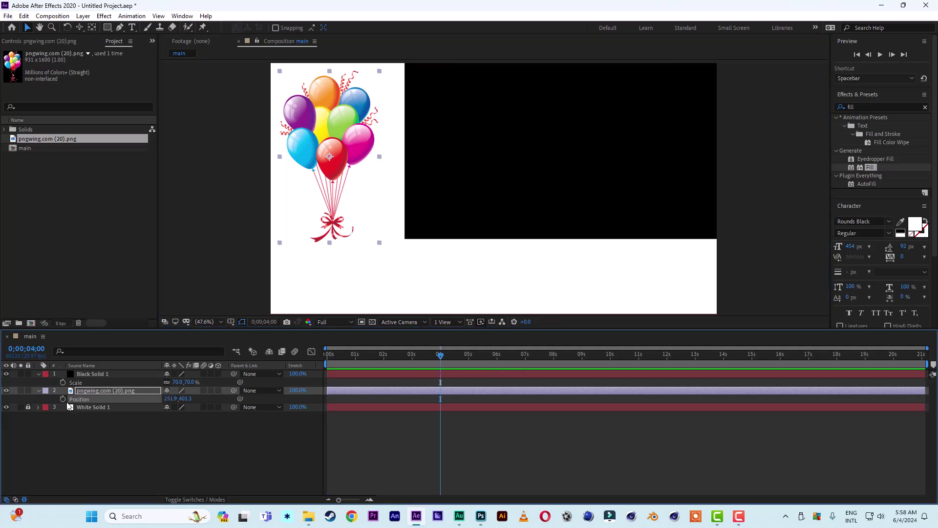
pyautogui.click(63, 399)
pyautogui.moveTo(440, 357); pyautogui.dragTo(309, 356)
pyautogui.moveTo(344, 155); pyautogui.dragTo(43, 153)
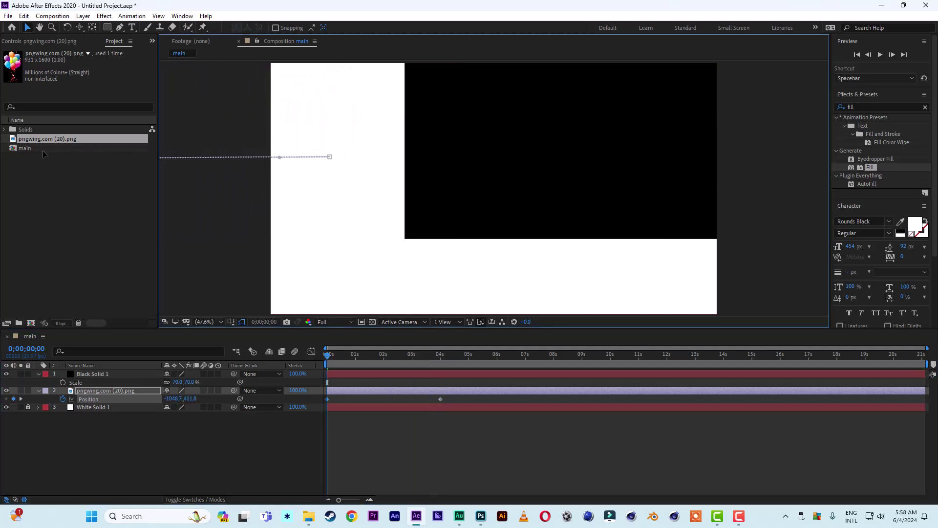
# Apply Easy Ease to both Position keyframes and reshape the speed curve to peak near one second.
pyautogui.moveTo(449, 398); pyautogui.dragTo(296, 404)
pyautogui.rightClick(439, 399)
pyautogui.moveTo(476, 396)
pyautogui.click(586, 425)
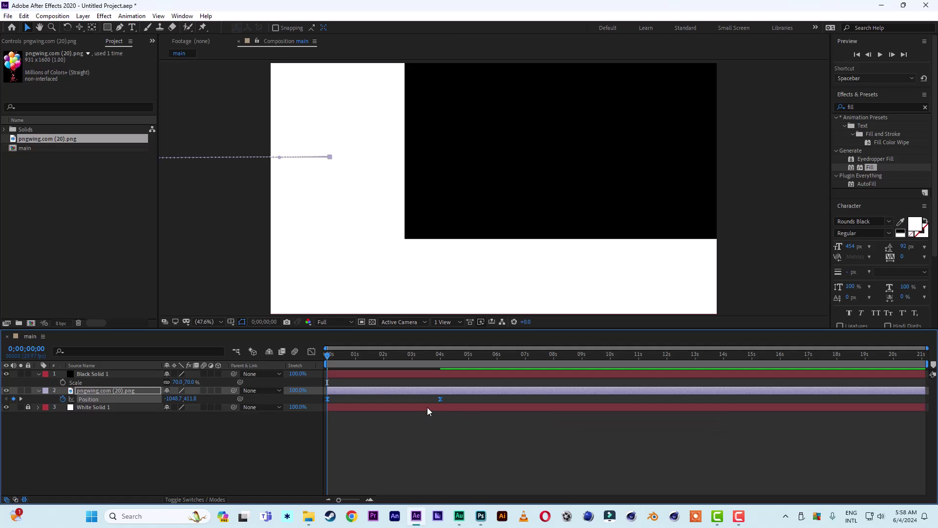
pyautogui.click(311, 352)
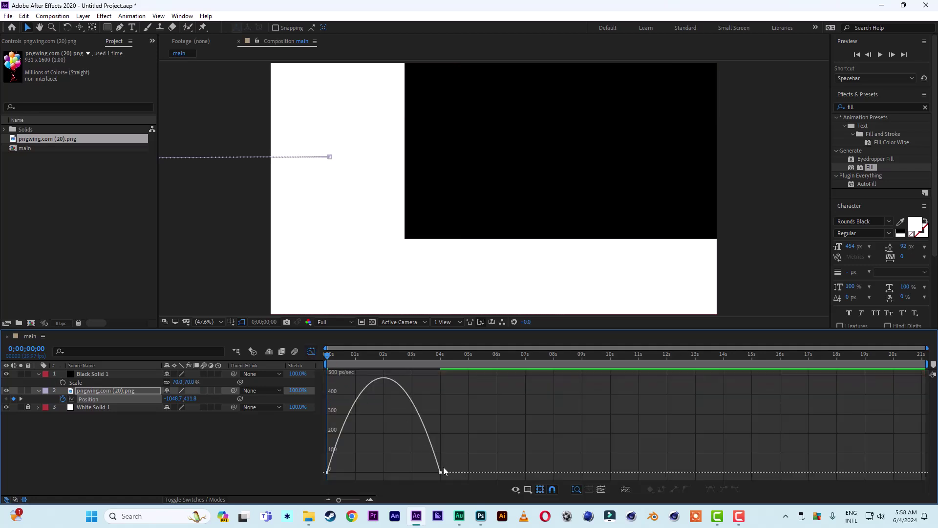
pyautogui.click(441, 472)
pyautogui.moveTo(422, 472); pyautogui.dragTo(371, 472)
pyautogui.click(311, 351)
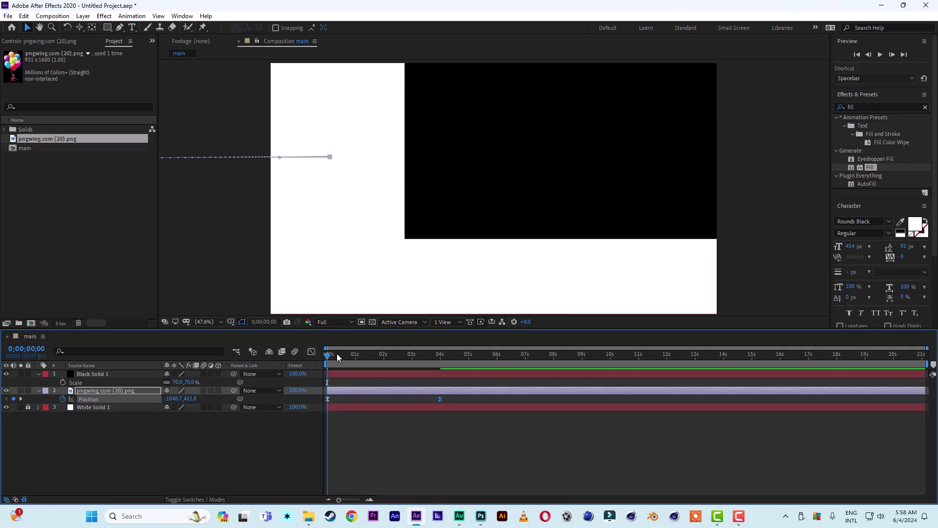
# Move the end Position keyframe earlier to about 3 seconds and preview the slide-in.
pyautogui.press('space')
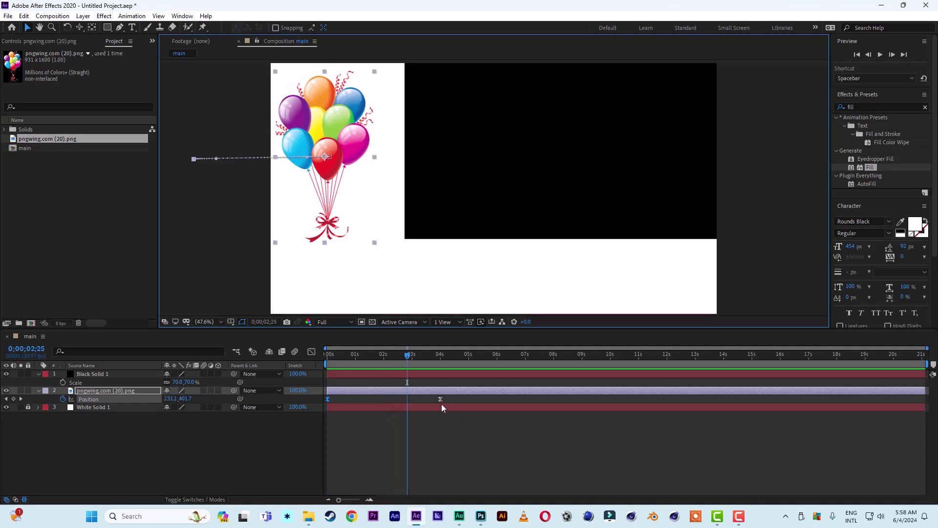
pyautogui.moveTo(440, 400); pyautogui.dragTo(411, 400)
pyautogui.press('space')
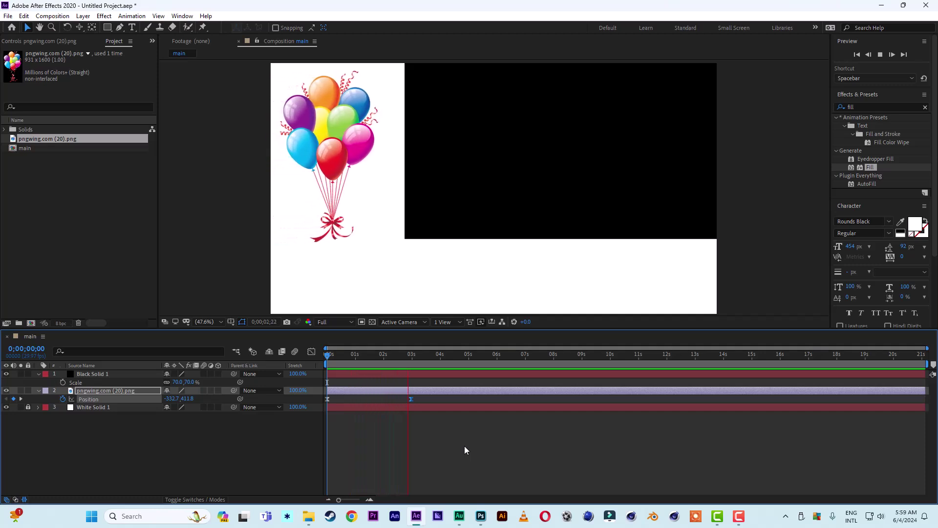
pyautogui.click(392, 357)
pyautogui.click(441, 356)
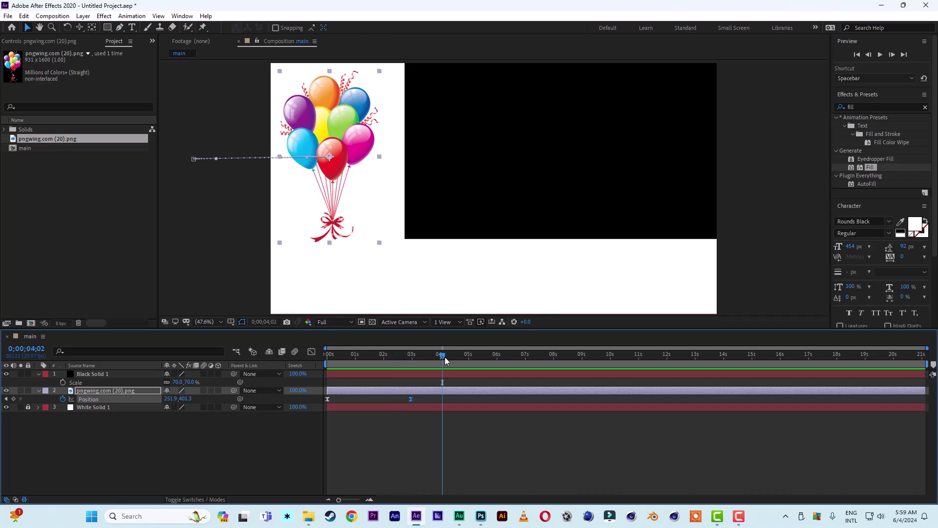
# Type the caption 'THIS BALLOON IS FOR KIDS' as a new text layer.
pyautogui.click(132, 28)
pyautogui.click(352, 287)
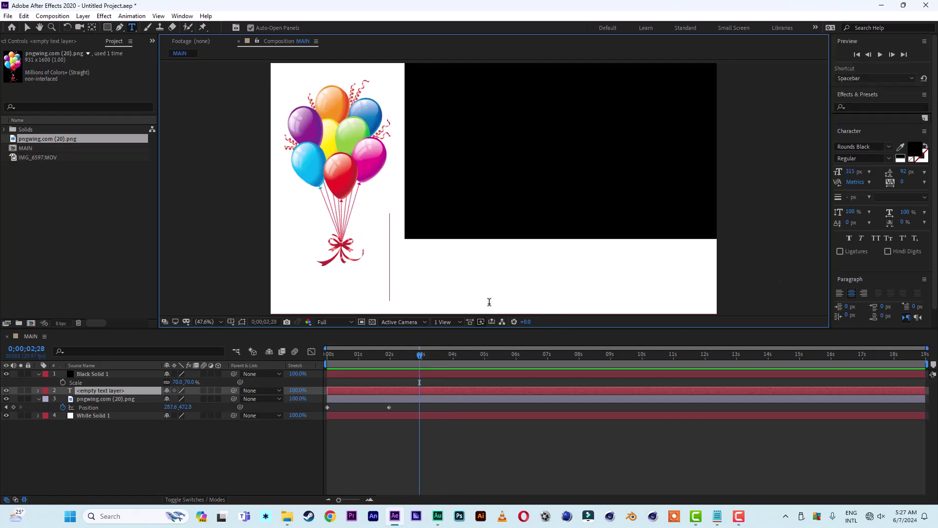
pyautogui.write('thi')
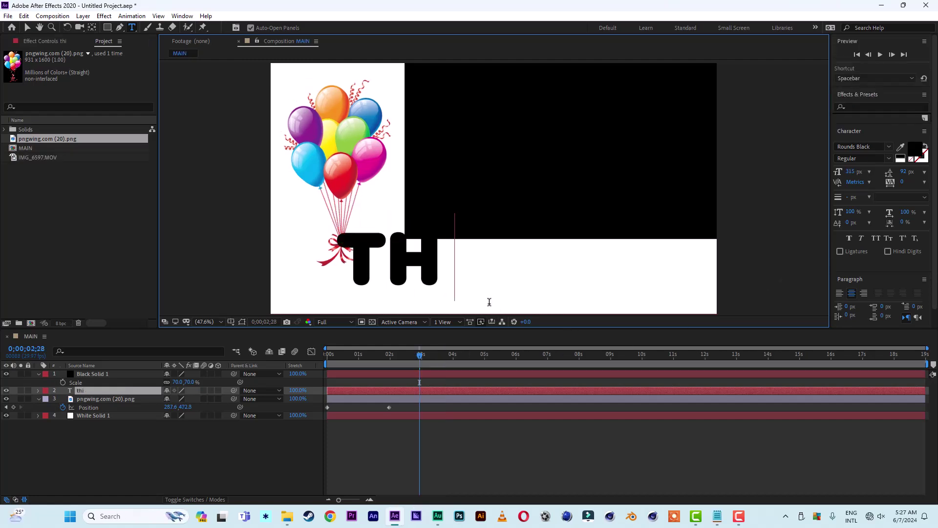
pyautogui.write('s ba')
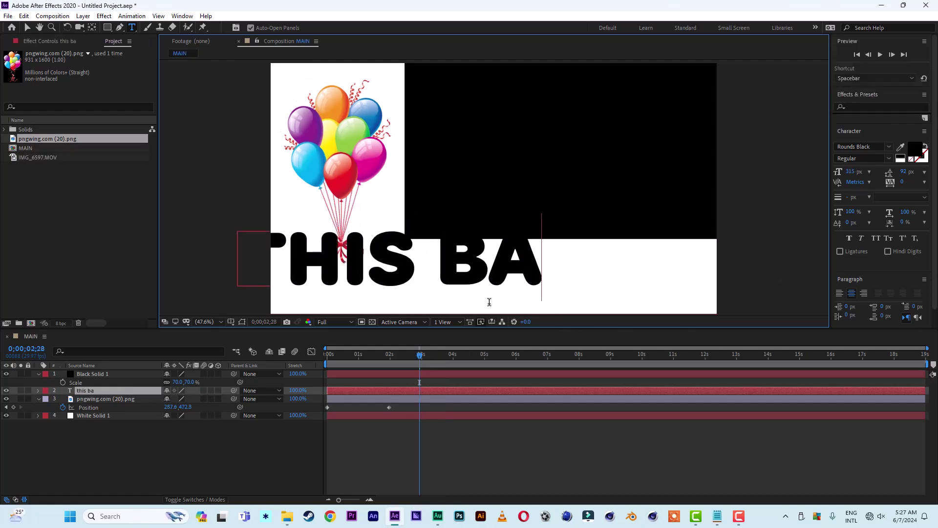
pyautogui.write('lloon is fo')
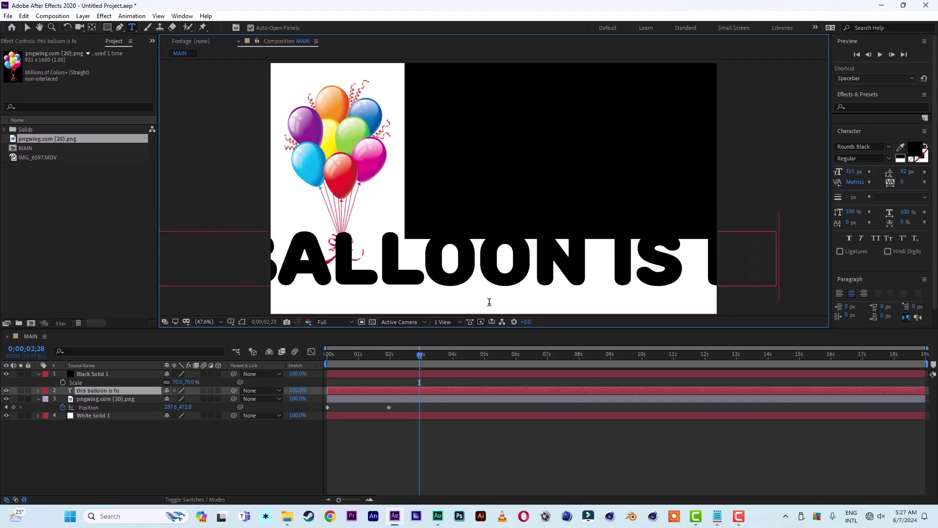
pyautogui.write('r kis')
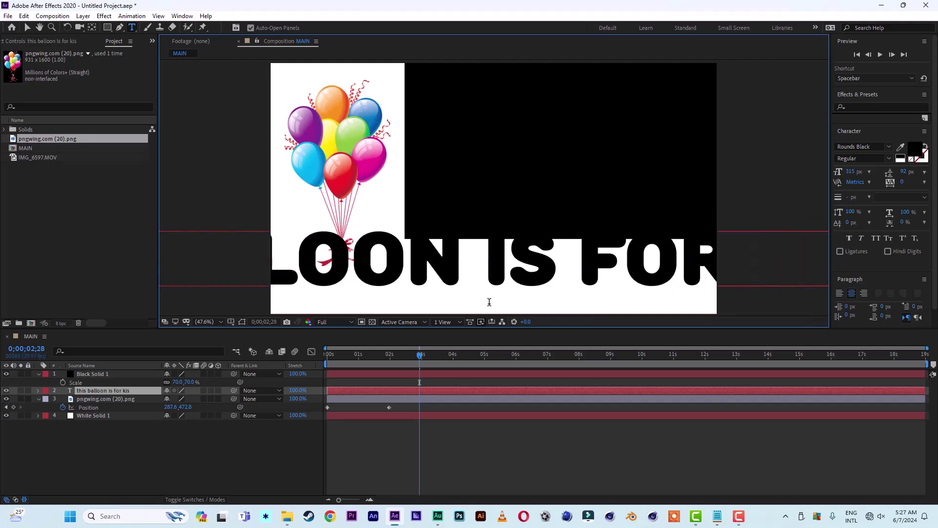
pyautogui.click(27, 28)
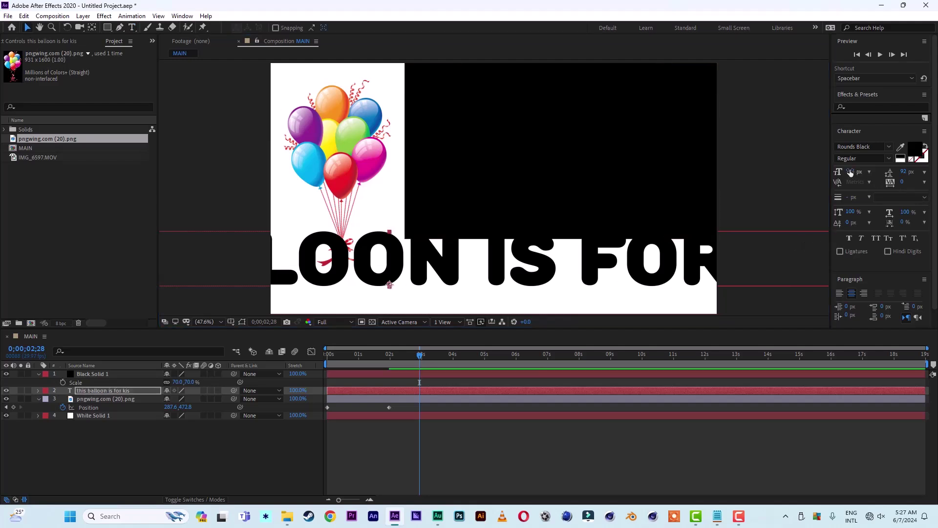
# Scrub the caption's font size down to 77 px in the Character panel.
pyautogui.moveTo(853, 174); pyautogui.dragTo(288, 245)
pyautogui.moveTo(852, 174); pyautogui.dragTo(811, 175)
pyautogui.moveTo(430, 278); pyautogui.dragTo(538, 274)
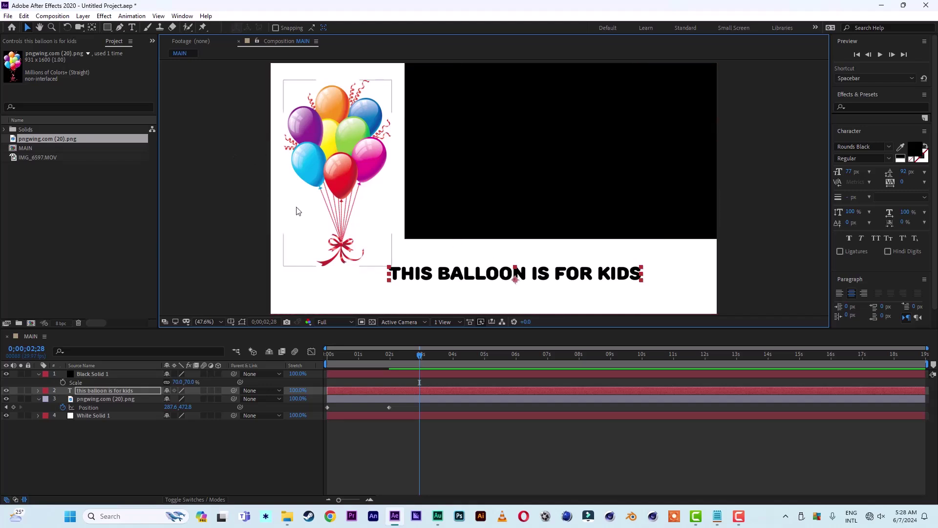
# Browse animation presets and select 3D Fly Down Behind Camera in Bridge's Text > 3D Text folder.
pyautogui.click(134, 14)
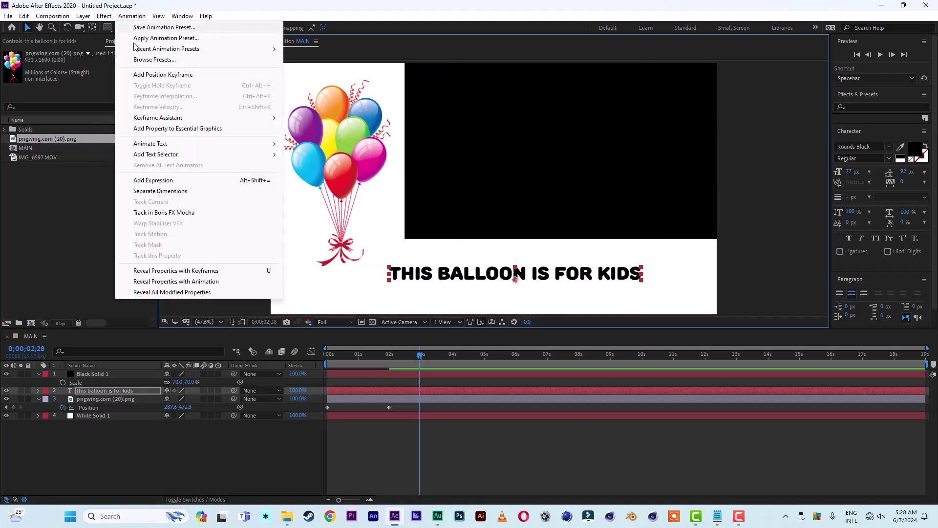
pyautogui.click(154, 59)
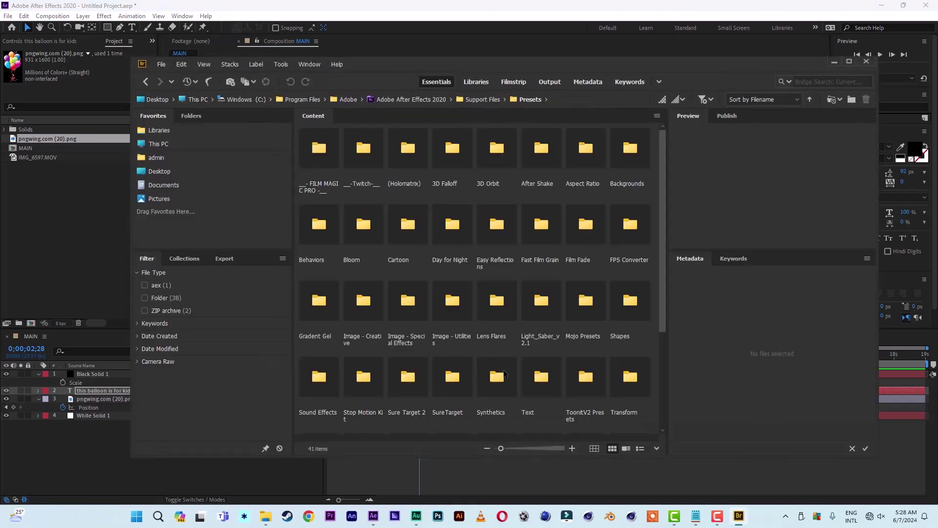
pyautogui.click(544, 380)
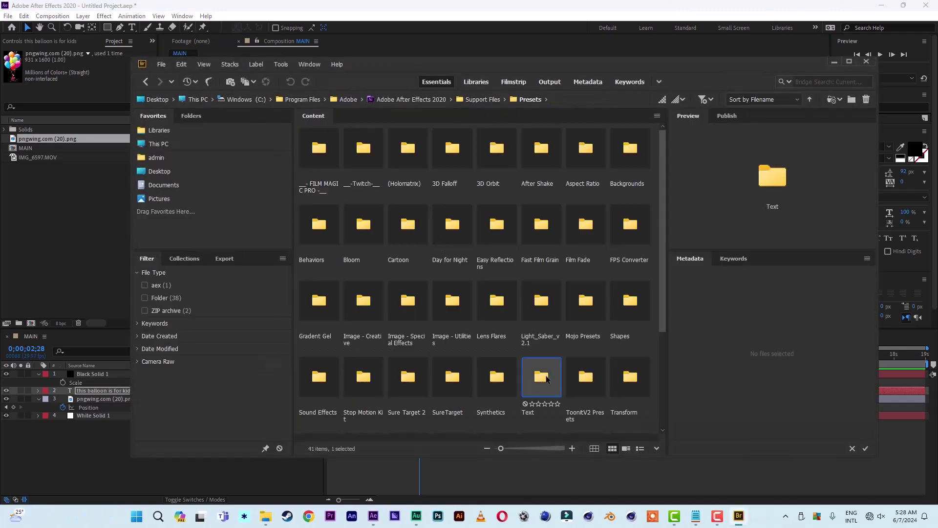
pyautogui.doubleClick(540, 376)
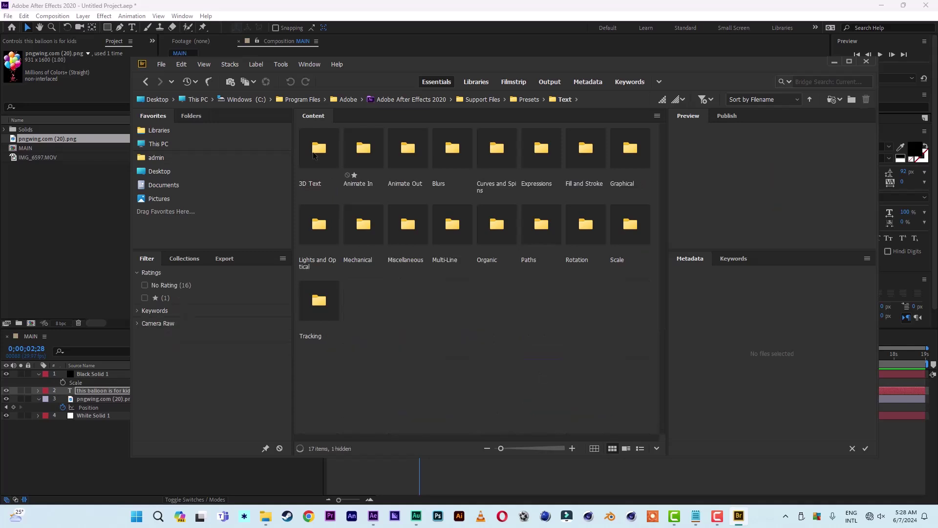
pyautogui.doubleClick(321, 155)
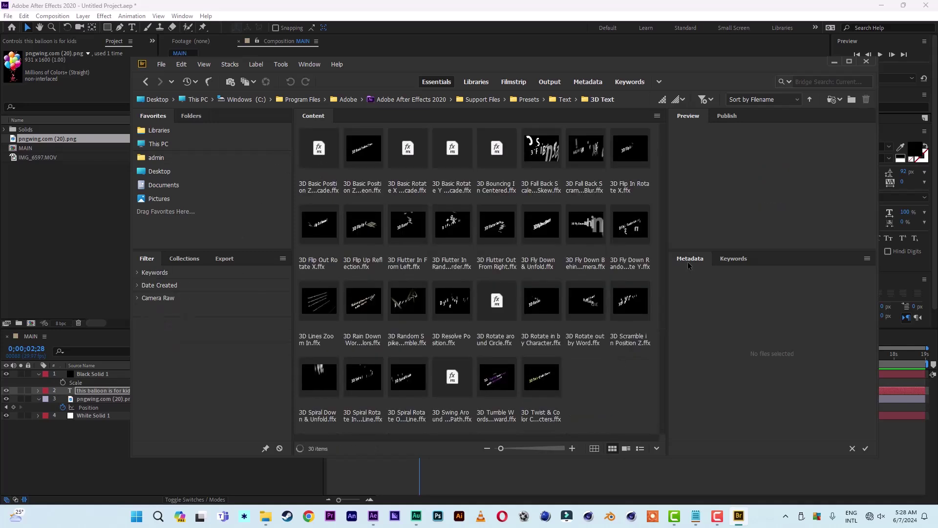
pyautogui.click(593, 228)
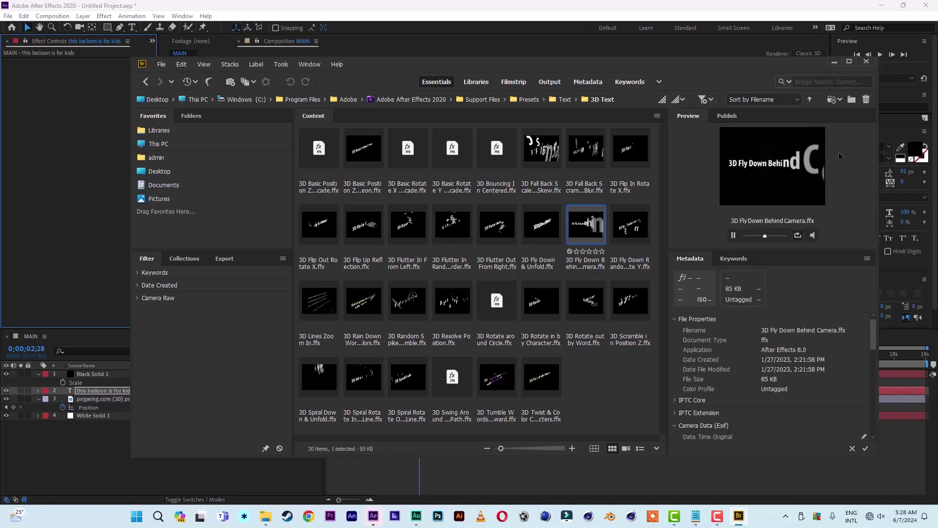
# Back in After Effects, retime the caption layer to start at about 3;21.
pyautogui.click(835, 64)
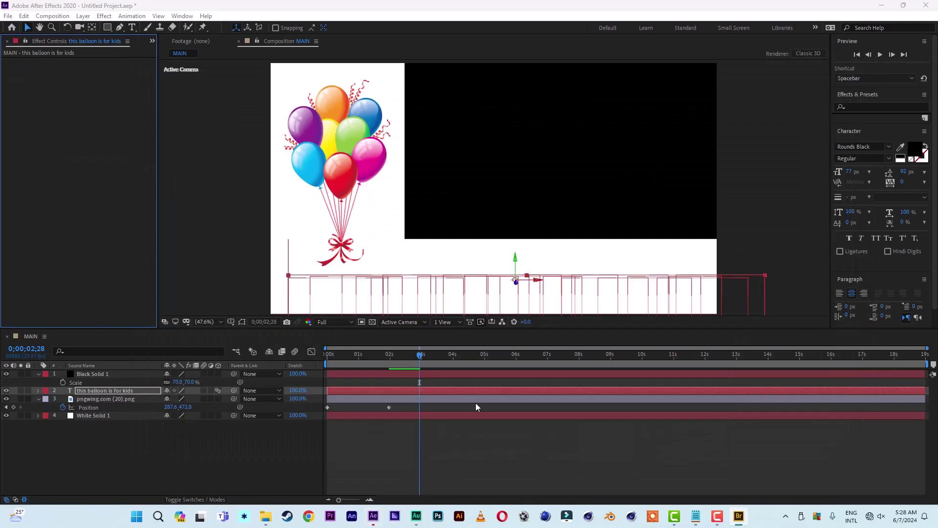
pyautogui.moveTo(355, 389); pyautogui.dragTo(393, 397)
pyautogui.moveTo(335, 352); pyautogui.dragTo(303, 361)
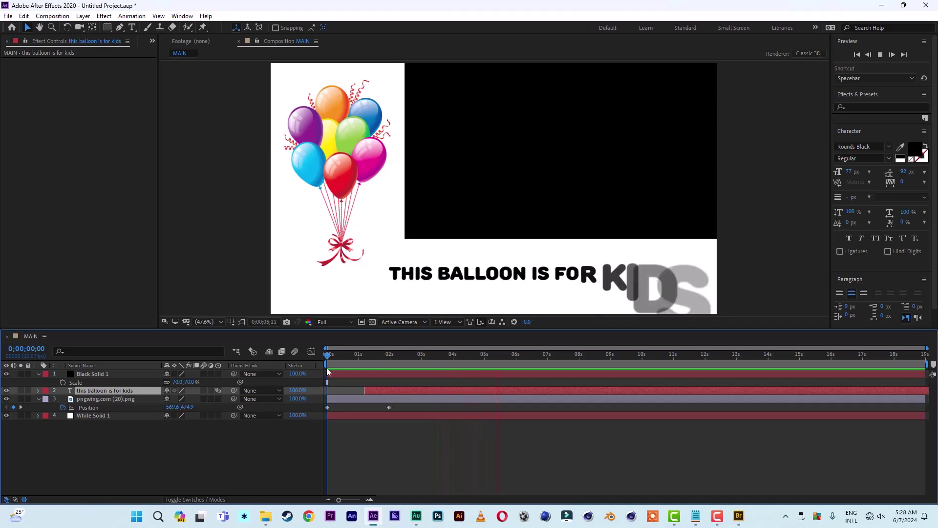
pyautogui.press('space')
pyautogui.moveTo(463, 391); pyautogui.dragTo(462, 390)
pyautogui.moveTo(475, 356); pyautogui.dragTo(444, 359)
pyautogui.moveTo(394, 393); pyautogui.dragTo(424, 391)
# Stretch the caption animation to 65%, start it slightly earlier, and preview.
pyautogui.moveTo(301, 392); pyautogui.dragTo(284, 393)
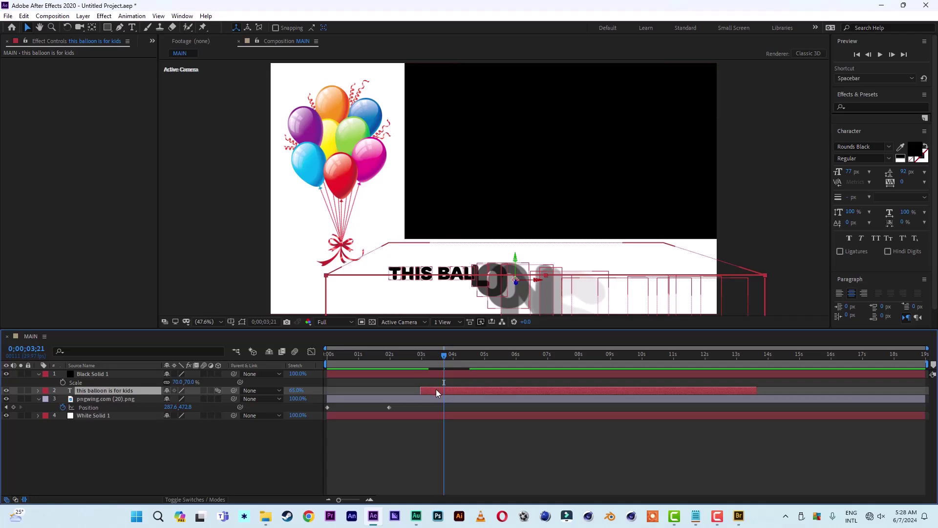
pyautogui.moveTo(436, 389); pyautogui.dragTo(393, 389)
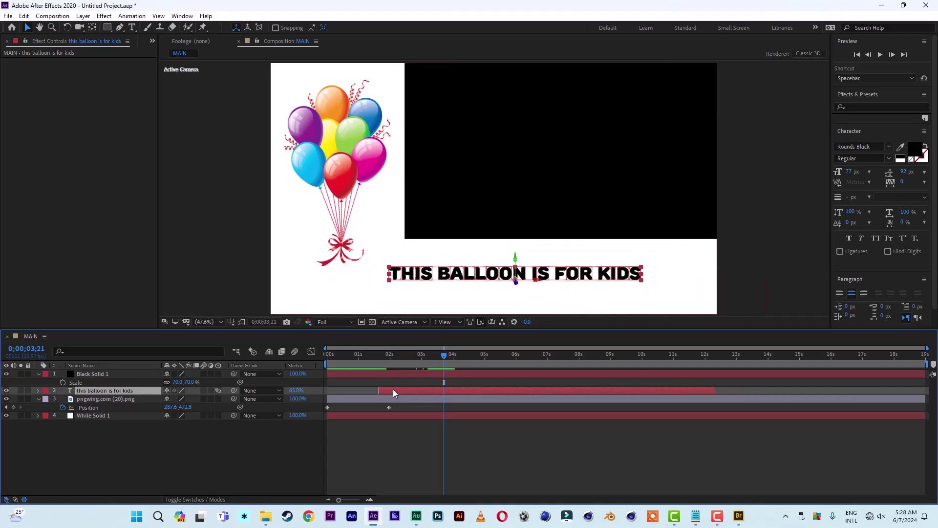
pyautogui.click(360, 353)
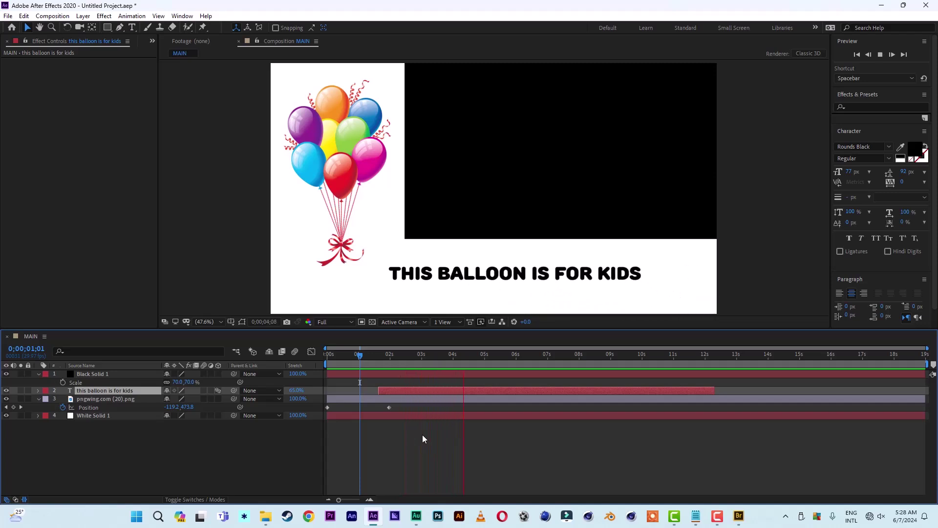
pyautogui.press('space')
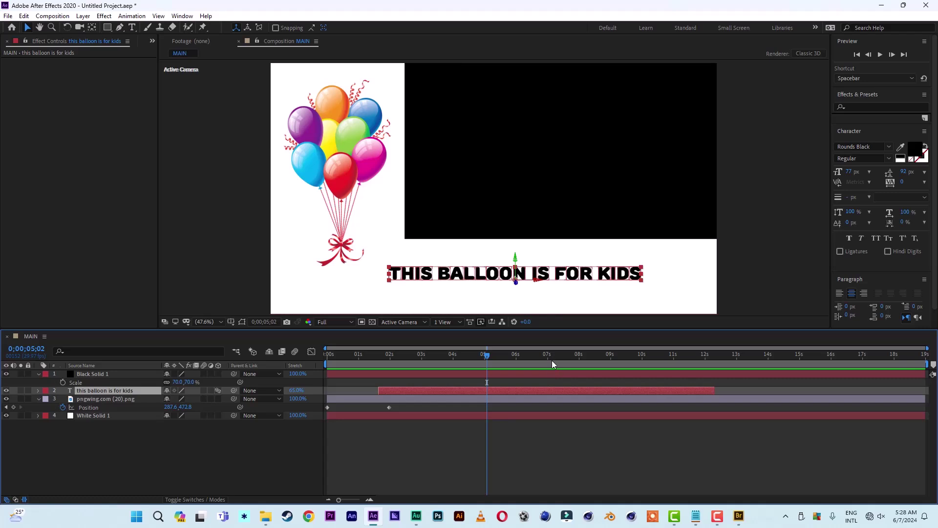
# Add a Position keyframe to the caption, then Opacity keyframes fading from 100% to 0%.
pyautogui.press('p')
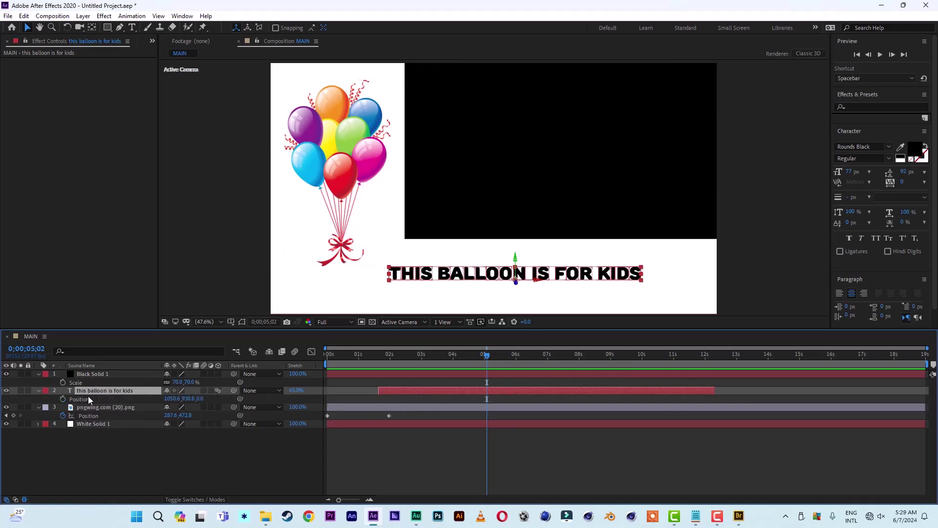
pyautogui.click(62, 400)
pyautogui.moveTo(489, 357); pyautogui.dragTo(498, 363)
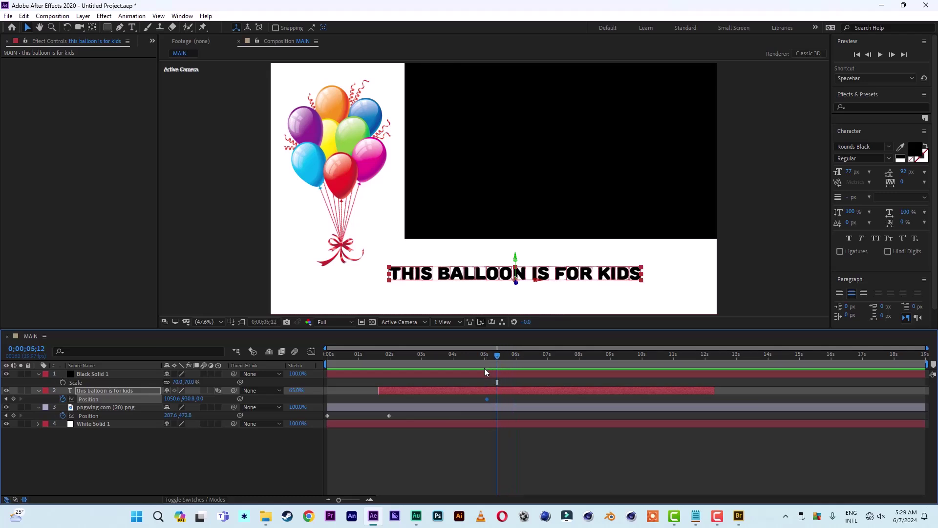
pyautogui.press('t')
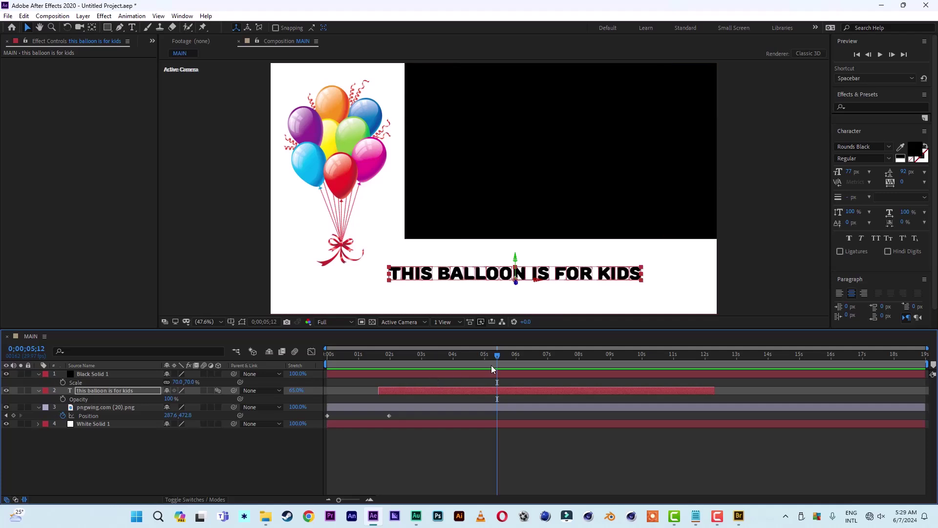
pyautogui.click(63, 400)
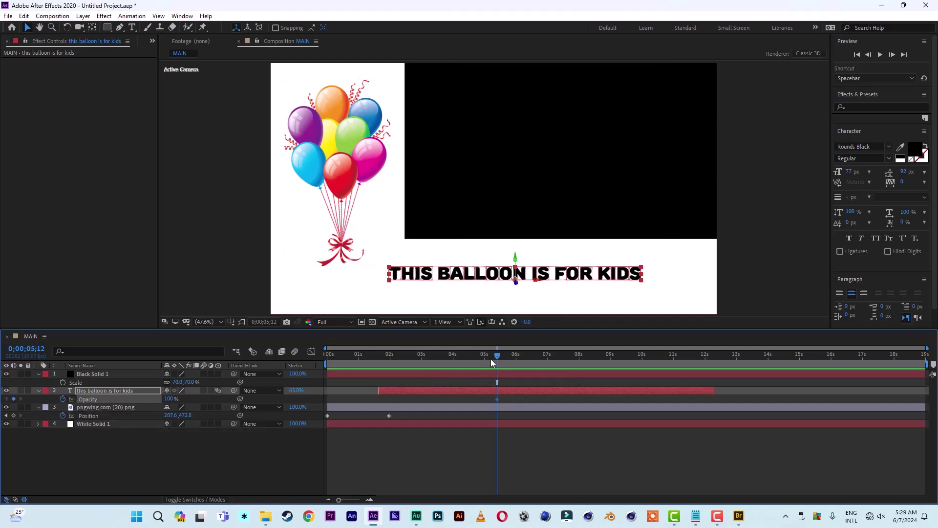
pyautogui.moveTo(497, 357); pyautogui.dragTo(516, 357)
pyautogui.moveTo(168, 400); pyautogui.dragTo(139, 410)
# Shift the fade keyframes earlier so it ends near 5 seconds, previewing the result.
pyautogui.click(366, 355)
pyautogui.press('space')
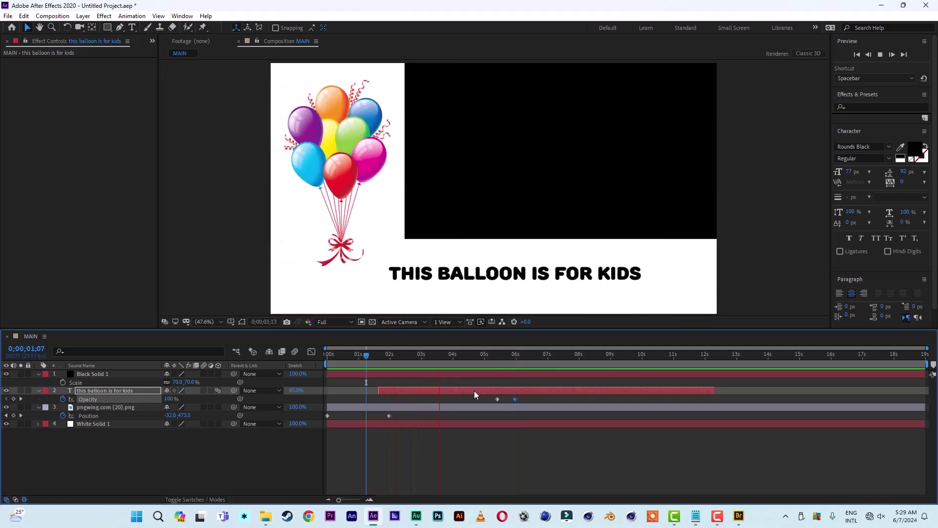
pyautogui.moveTo(498, 400); pyautogui.dragTo(463, 401)
pyautogui.click(373, 357)
pyautogui.press('space')
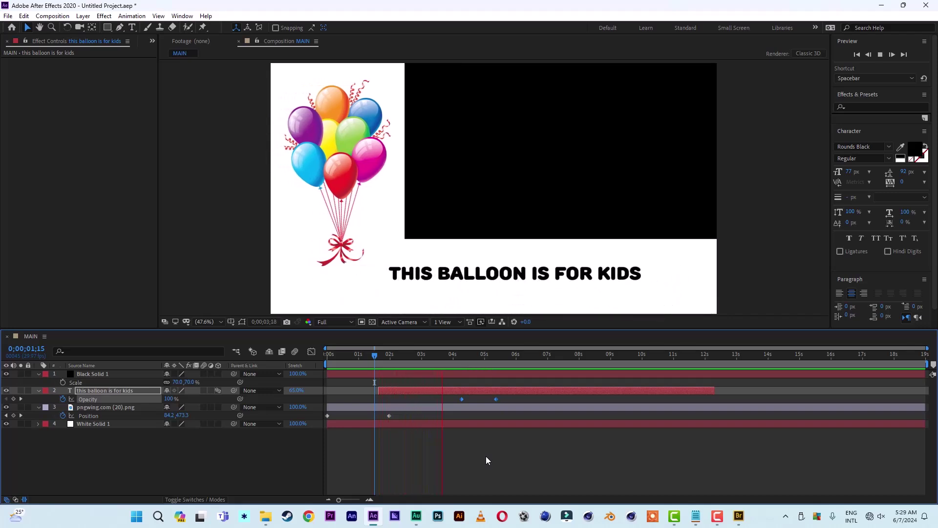
pyautogui.press('space')
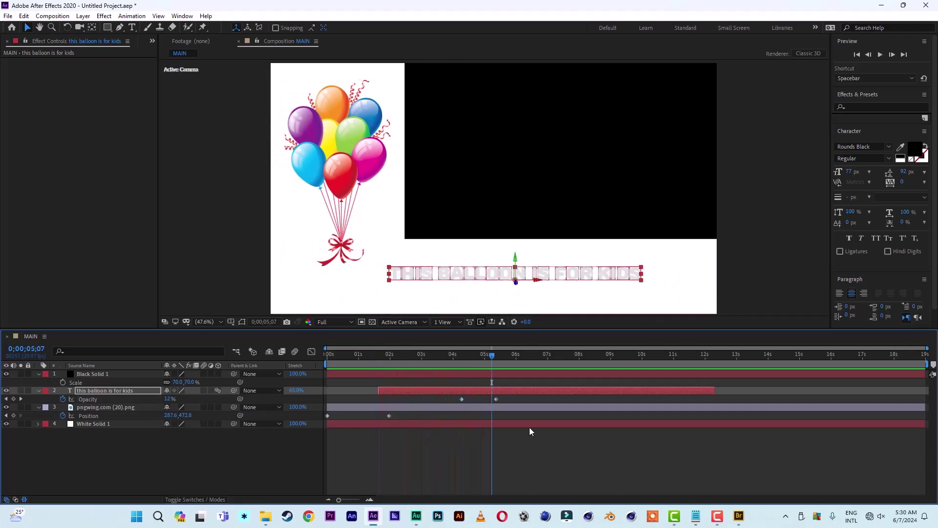
pyautogui.moveTo(495, 400); pyautogui.dragTo(487, 400)
pyautogui.click(489, 362)
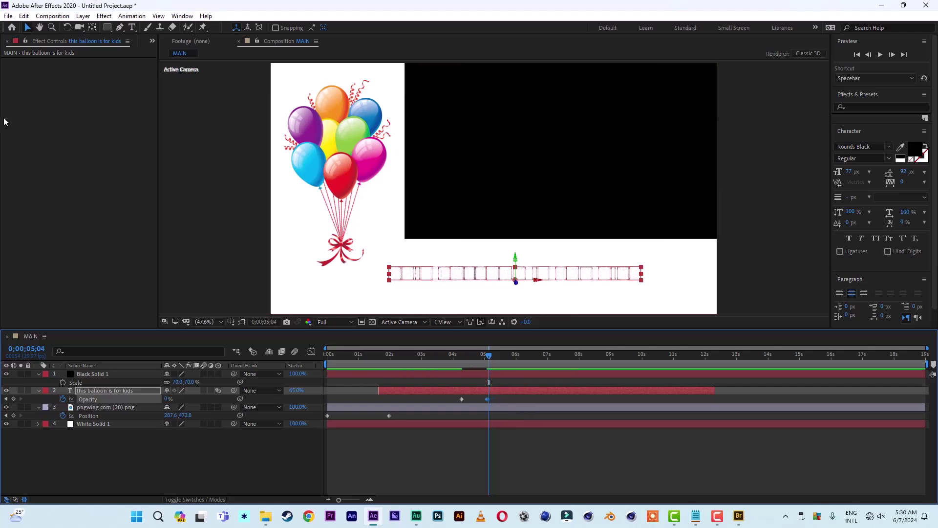
# Split the text layer at 0;00;05;04 and delete the split-off second half.
pyautogui.click(24, 16)
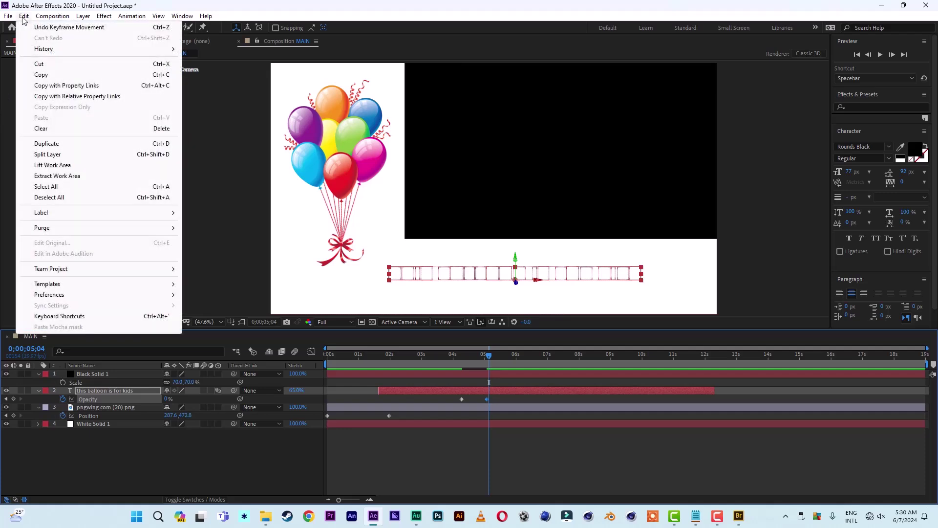
pyautogui.click(47, 155)
pyautogui.press('Delete')
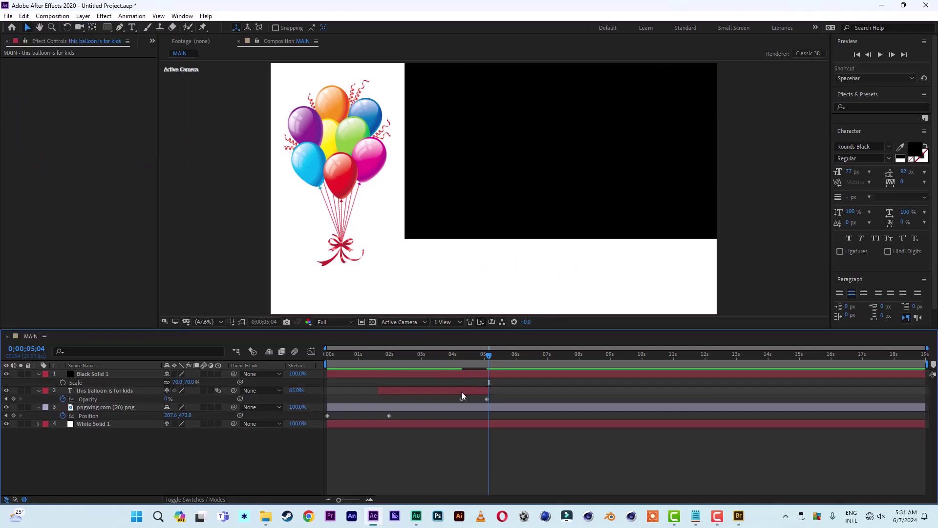
# Duplicate the caption layer, drag the copy to start later, and preview from 0;00;03;27.
pyautogui.click(461, 391)
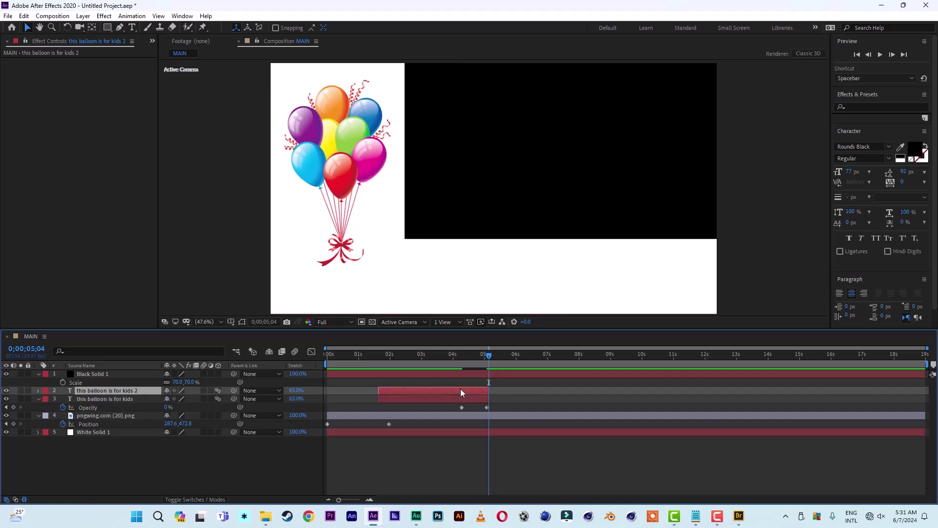
pyautogui.hotkey('ctrl', 'd')
pyautogui.moveTo(400, 392); pyautogui.dragTo(500, 398)
pyautogui.click(450, 358)
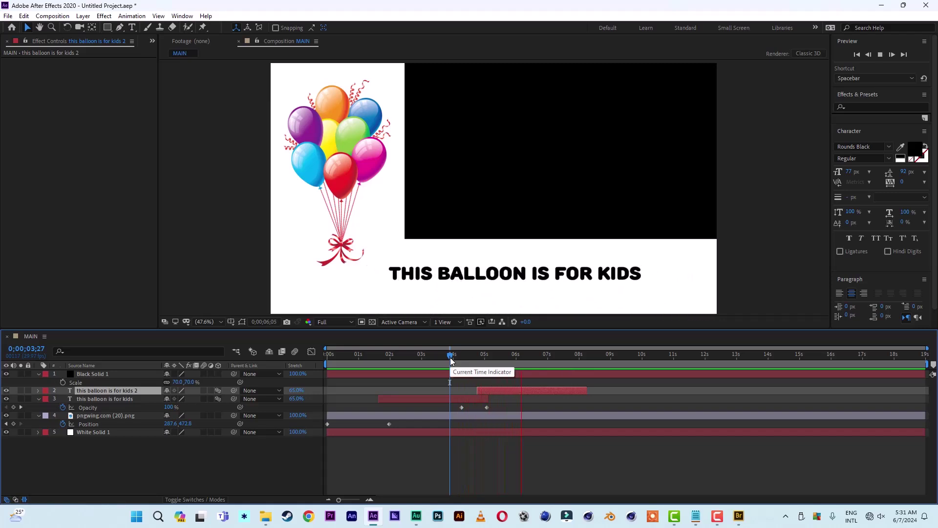
pyautogui.press('space')
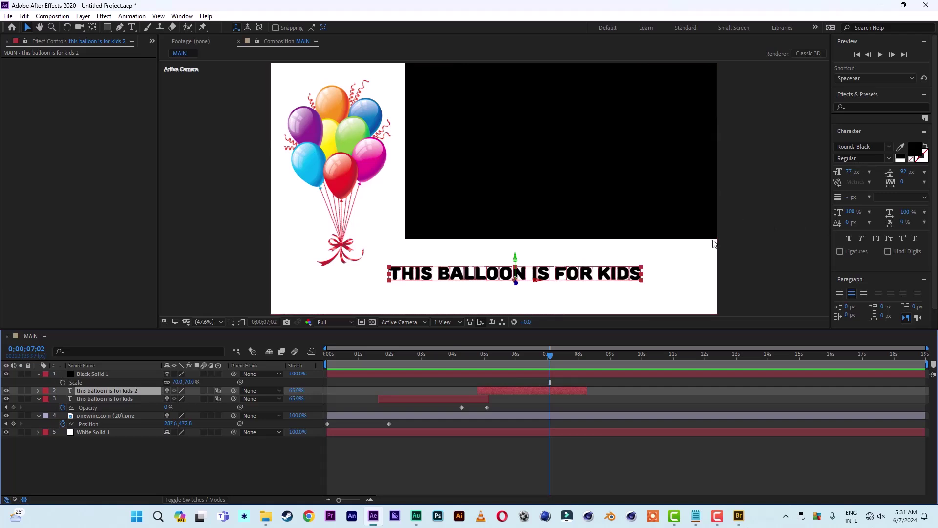
# Retype the duplicate caption as 'FOR BULK PURCHASES OR DISTRIBUTION CONTACT DV' on two centred lines.
pyautogui.doubleClick(593, 279)
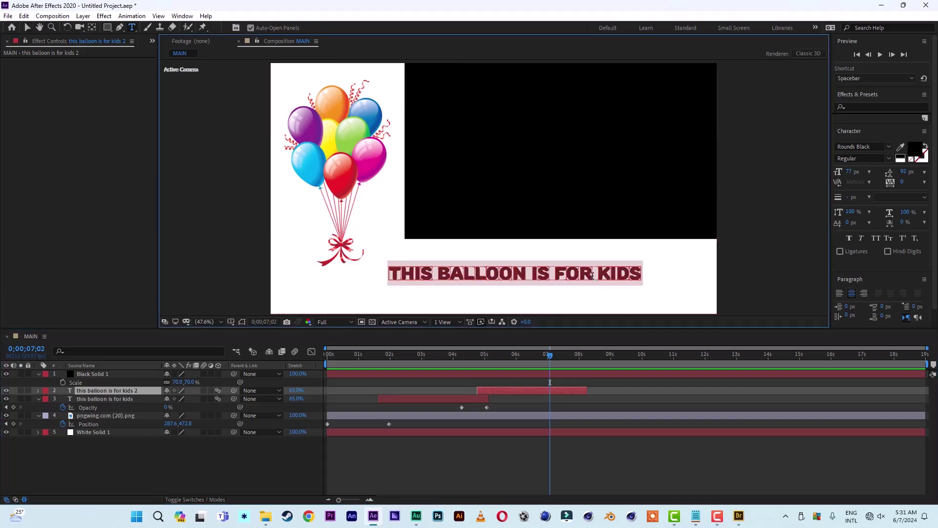
pyautogui.write('for')
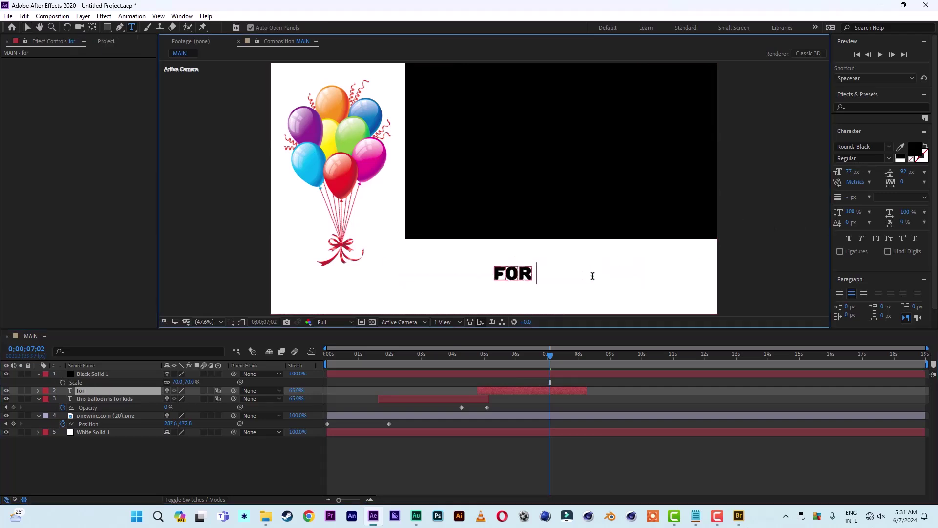
pyautogui.write(' bulk')
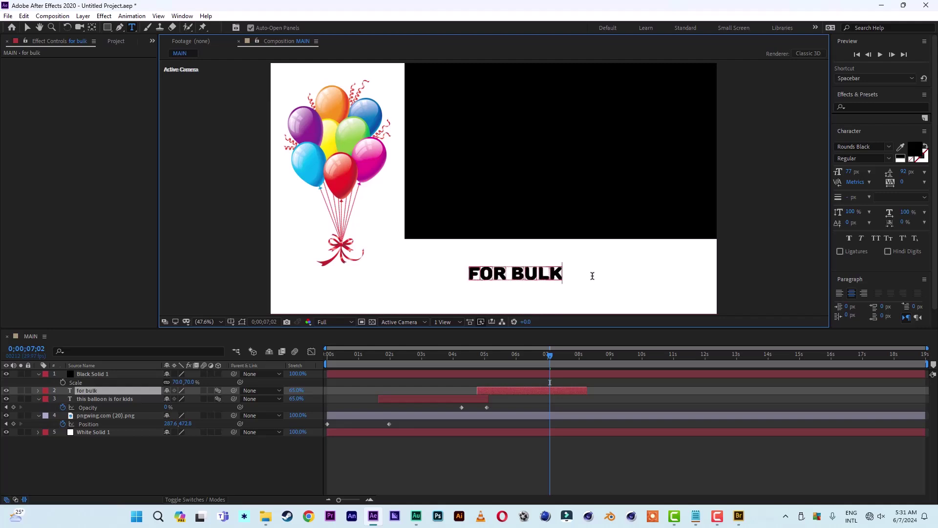
pyautogui.write(' purchases')
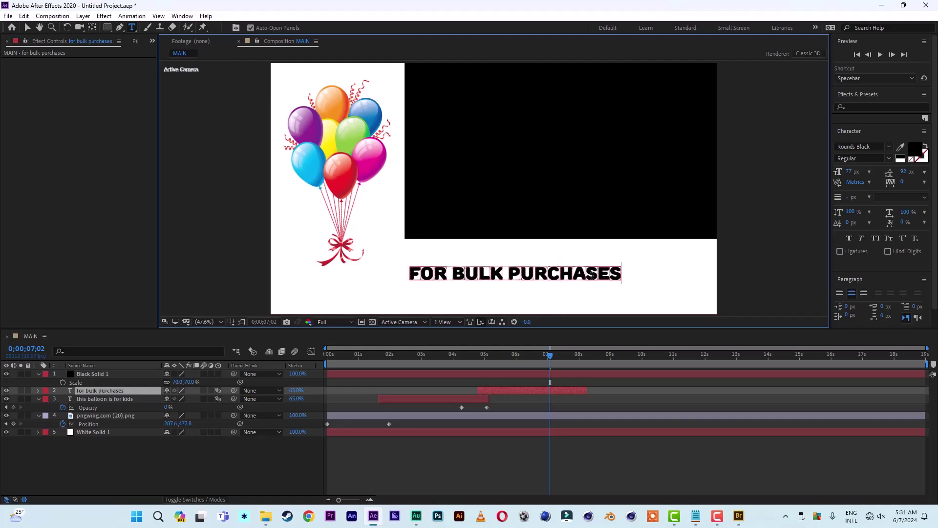
pyautogui.write(' or distribution')
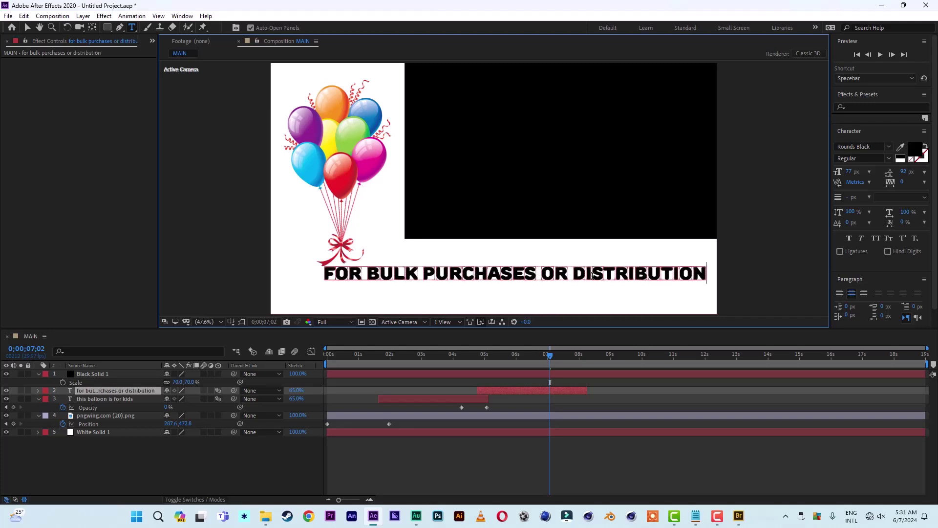
pyautogui.press('Return')
pyautogui.press('Return')
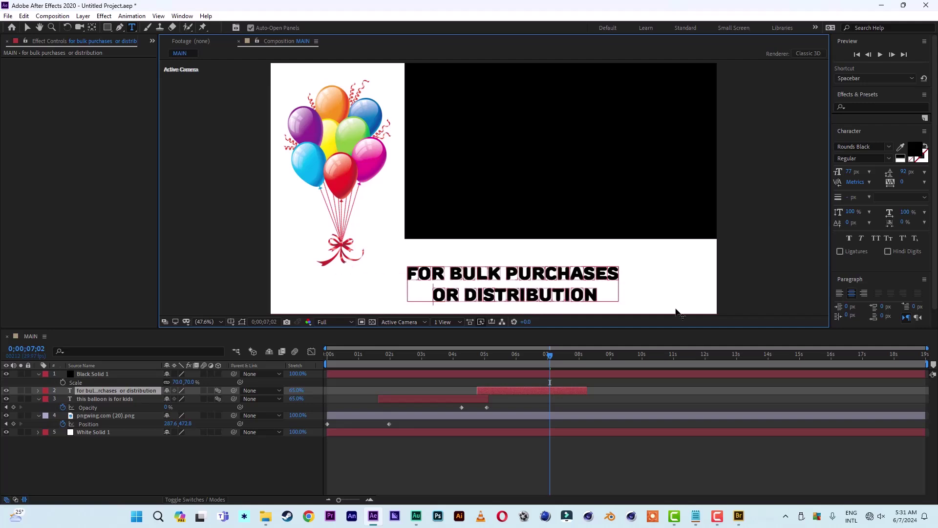
pyautogui.click(601, 295)
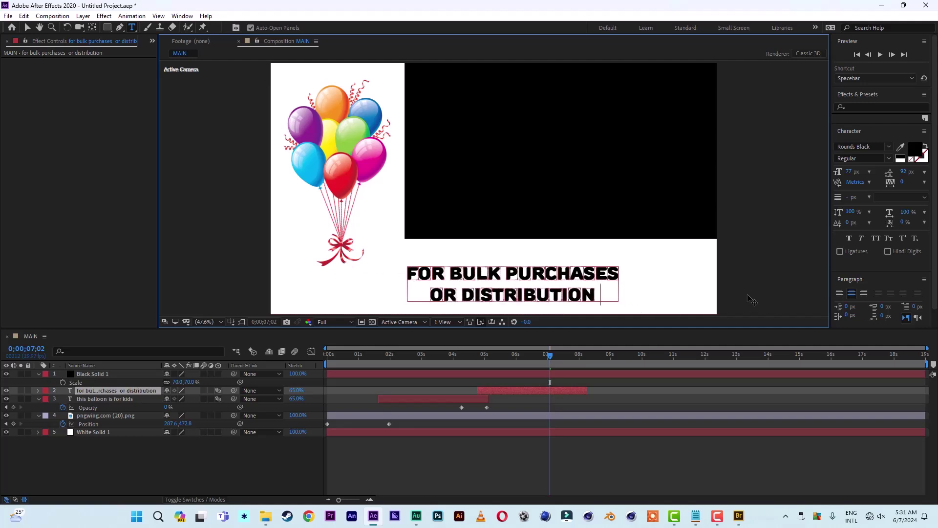
pyautogui.write('conta')
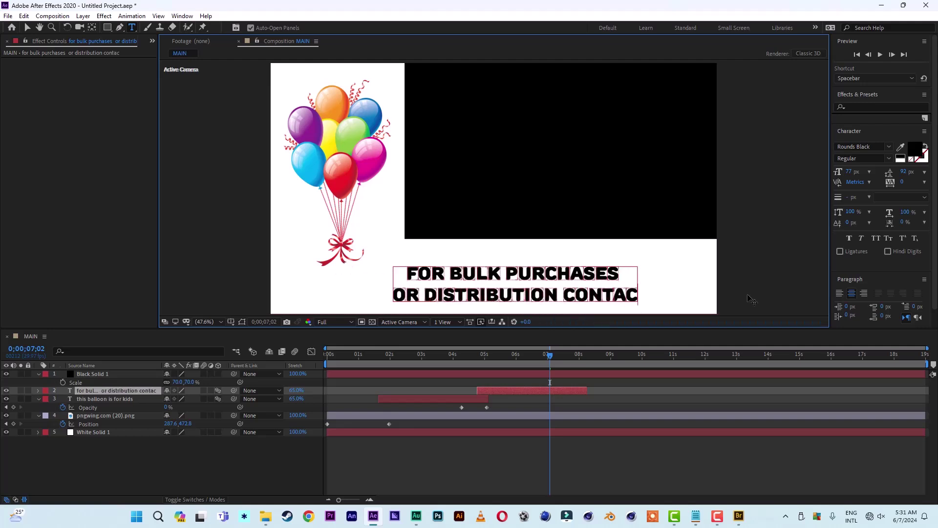
pyautogui.write('t')
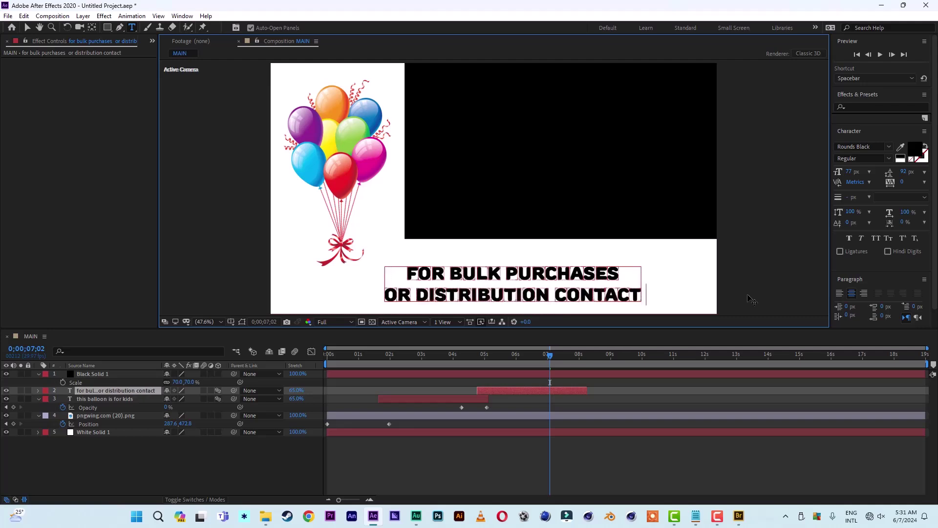
pyautogui.write(' dv')
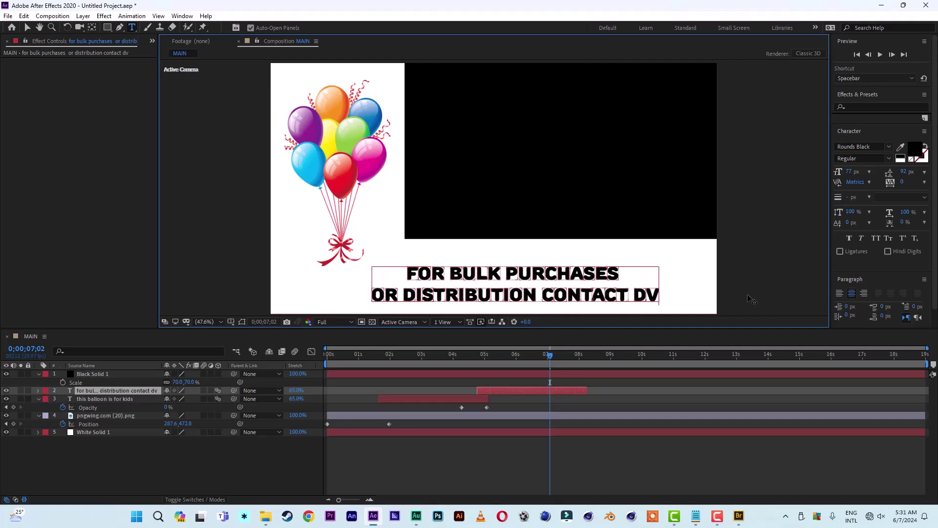
pyautogui.press('Escape')
pyautogui.press('v')
# Nudge the text up, set line spacing to 76 px, and add a third line 'ON' plus the contact phone number.
pyautogui.moveTo(516, 259); pyautogui.dragTo(517, 246)
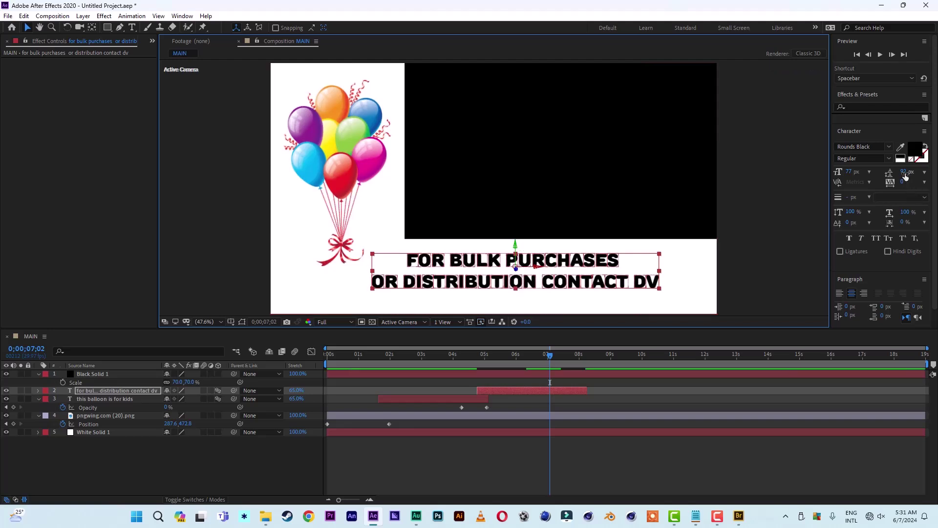
pyautogui.moveTo(905, 175); pyautogui.dragTo(896, 177)
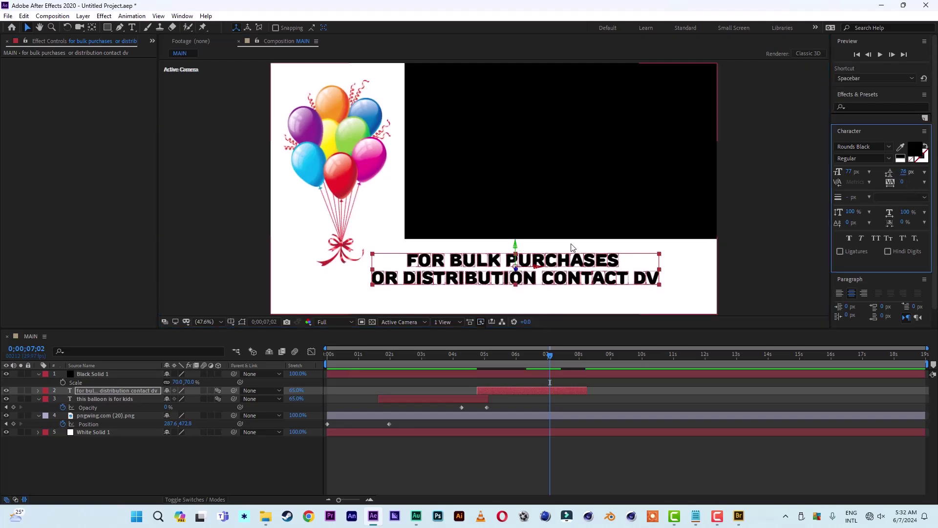
pyautogui.doubleClick(619, 280)
pyautogui.click(662, 280)
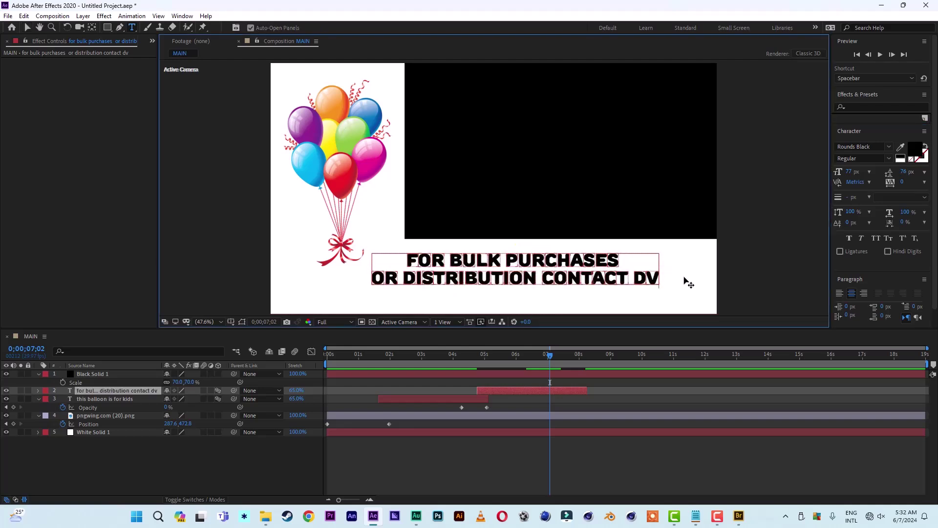
pyautogui.press('Return')
pyautogui.write('on ')
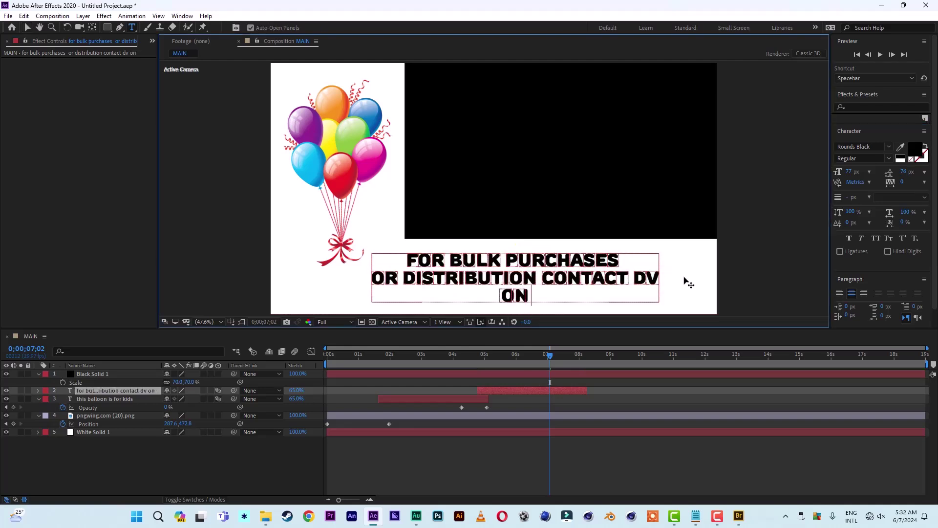
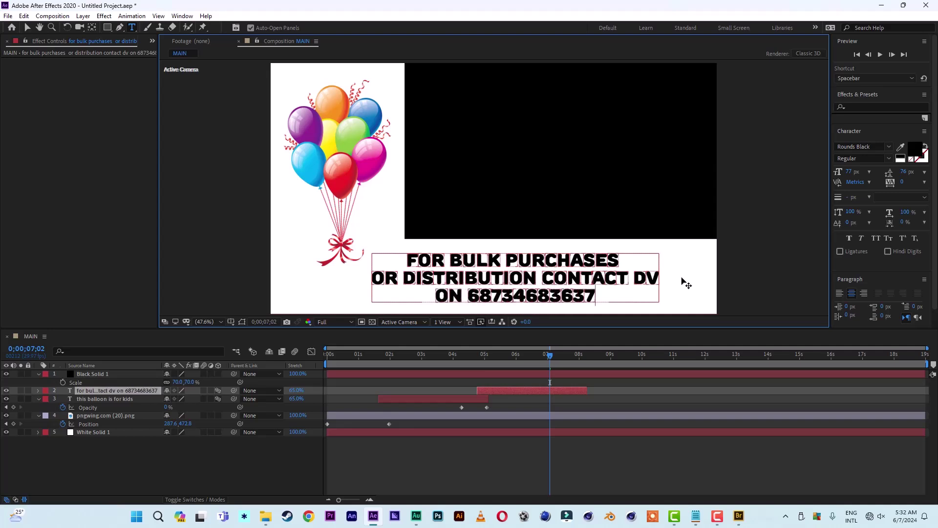
pyautogui.click(27, 28)
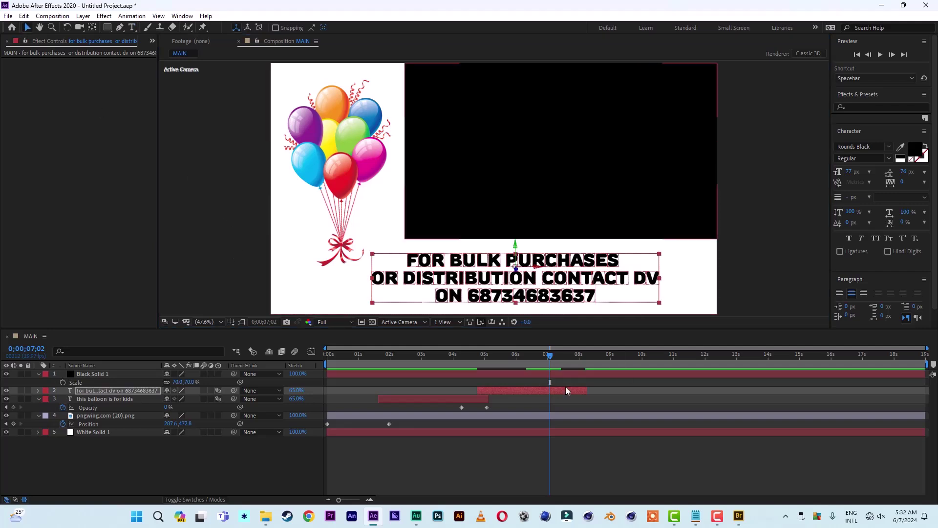
pyautogui.click(437, 361)
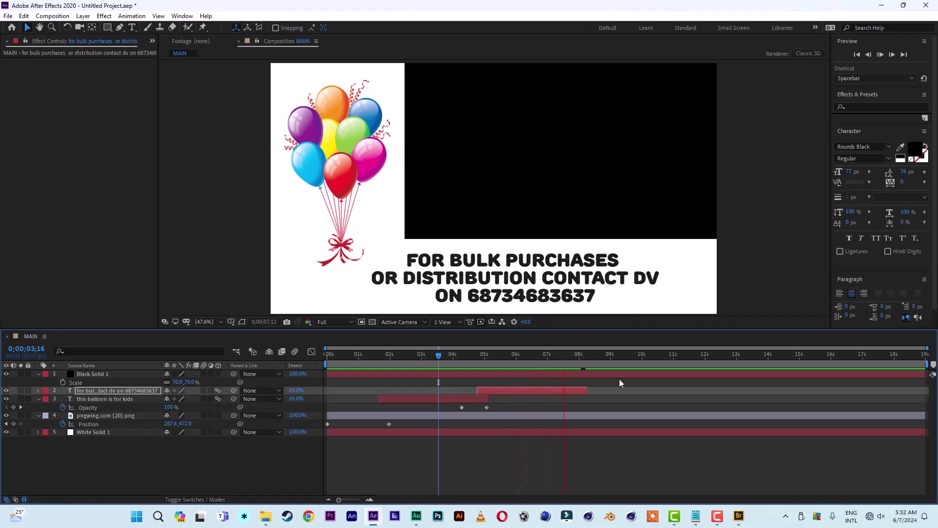
# Extend the bulk-purchase text layer's out point slightly and preview the animation from the start.
pyautogui.press('space')
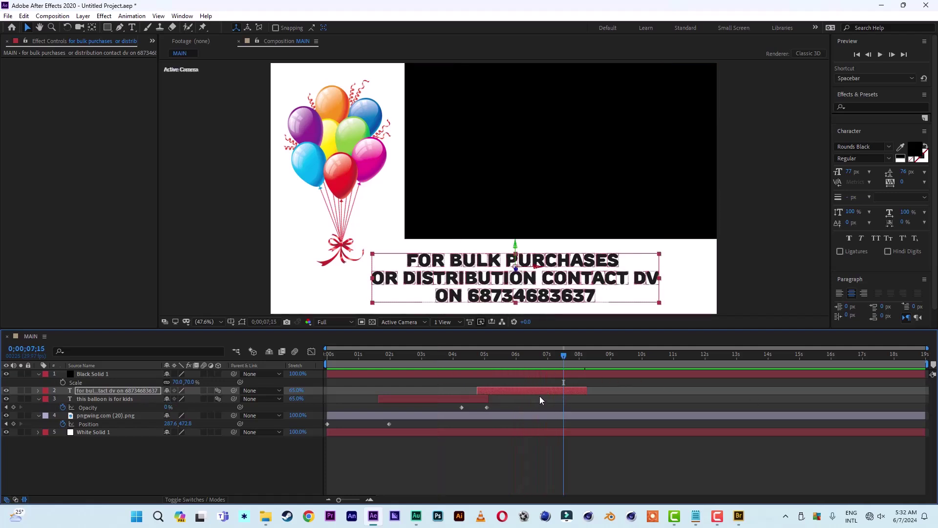
pyautogui.press('t')
pyautogui.press('pageup')
pyautogui.press('pageup')
pyautogui.press('pageup')
pyautogui.press('pageup')
pyautogui.press('pageup')
pyautogui.press('pageup')
pyautogui.moveTo(72, 400); pyautogui.dragTo(63, 404)
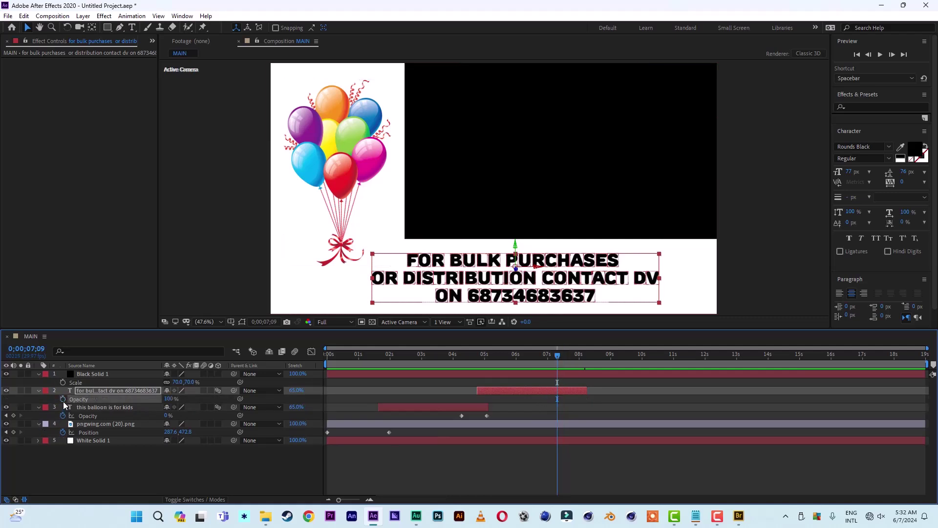
pyautogui.click(39, 392)
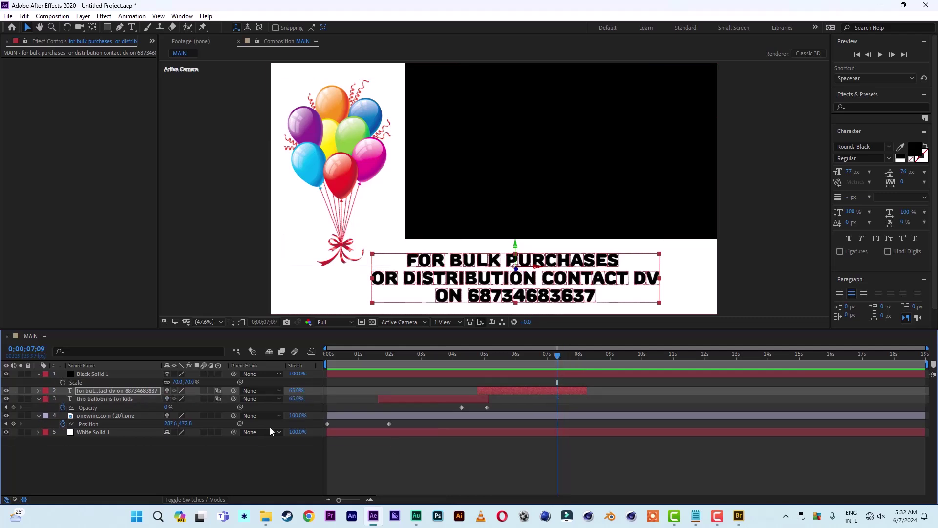
pyautogui.moveTo(587, 390); pyautogui.dragTo(601, 390)
pyautogui.press('space')
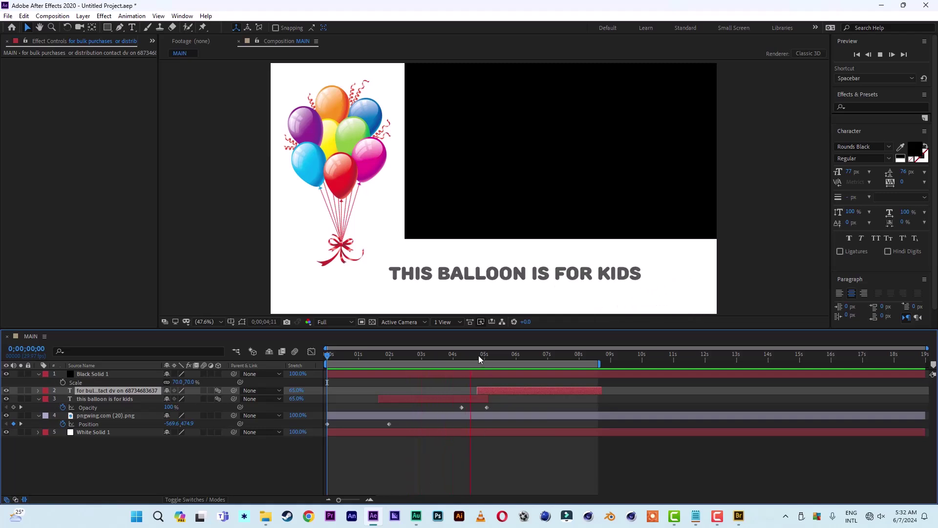
pyautogui.moveTo(479, 359); pyautogui.dragTo(452, 362)
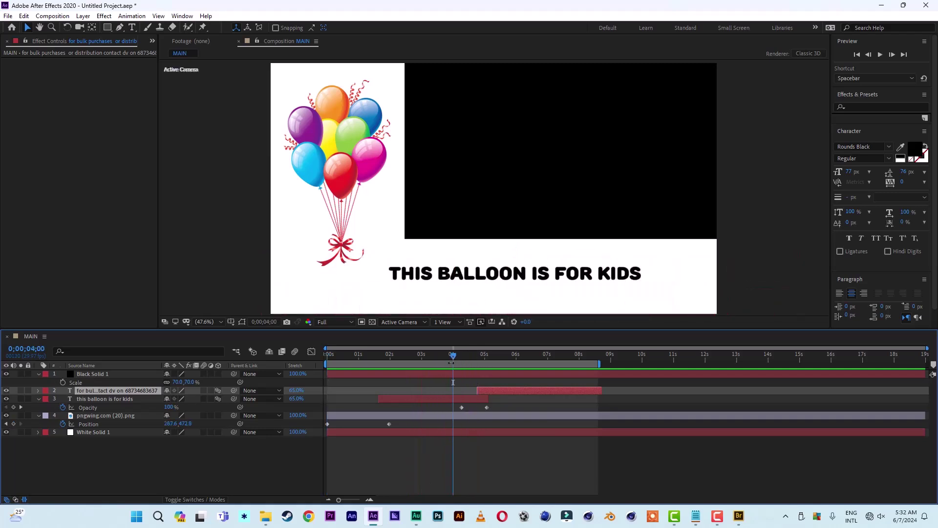
# Set Black Solid 1's blending mode to Silhouette Alpha and turn on the transparency grid.
pyautogui.click(86, 467)
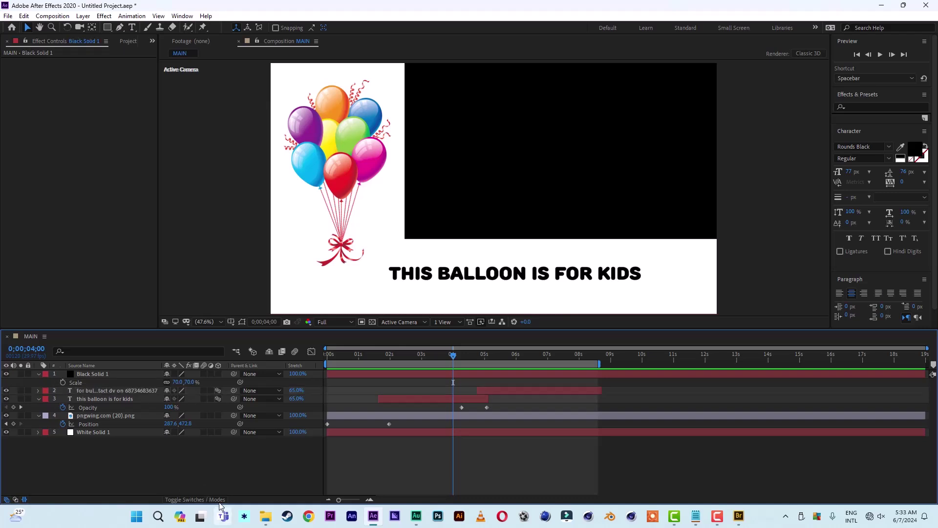
pyautogui.click(196, 499)
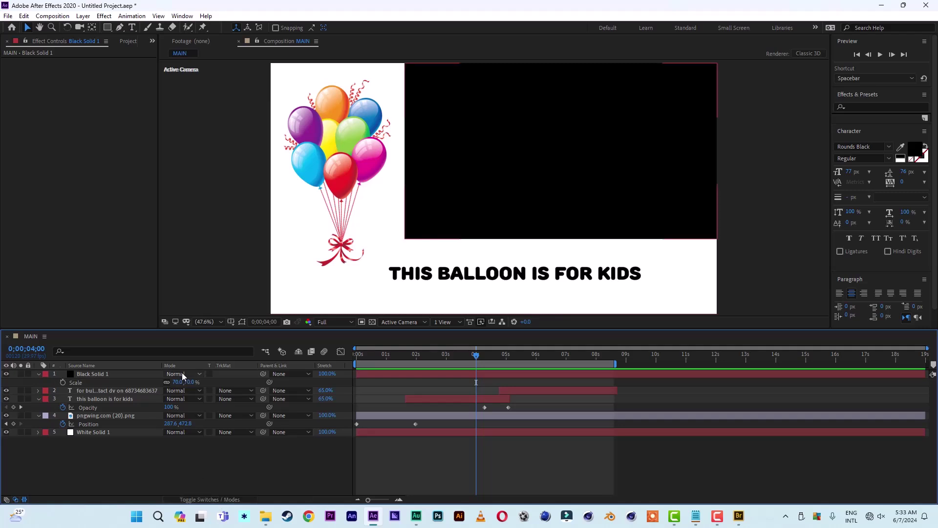
pyautogui.click(182, 375)
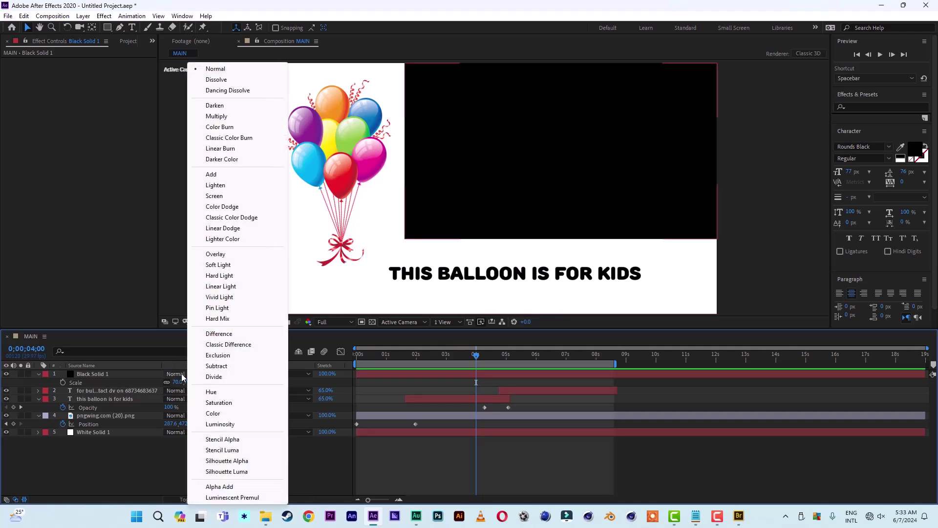
pyautogui.click(226, 461)
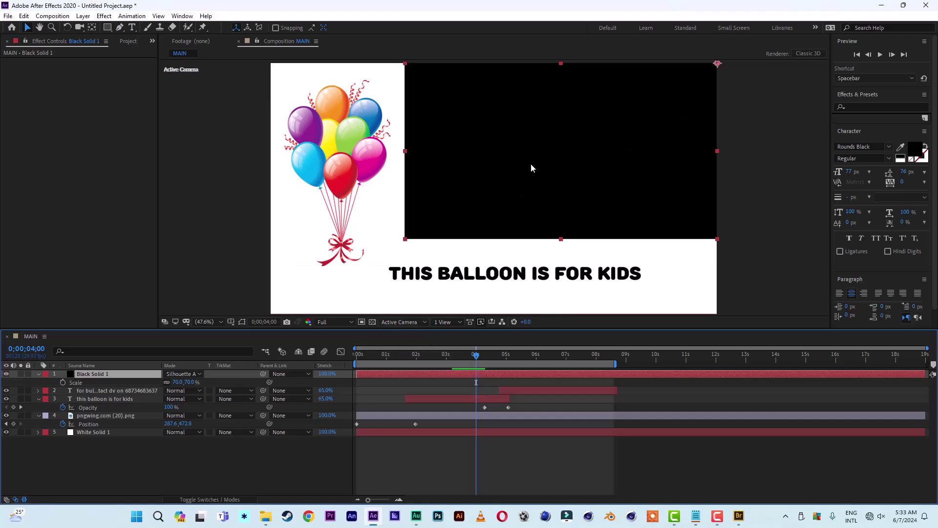
pyautogui.click(372, 322)
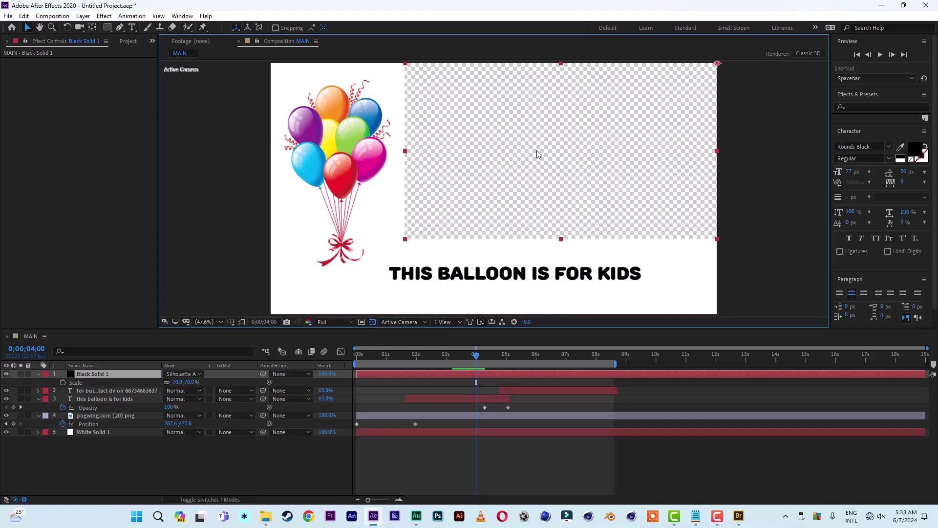
# Create a new composition, Comp 1, with the default settings.
pyautogui.click(128, 42)
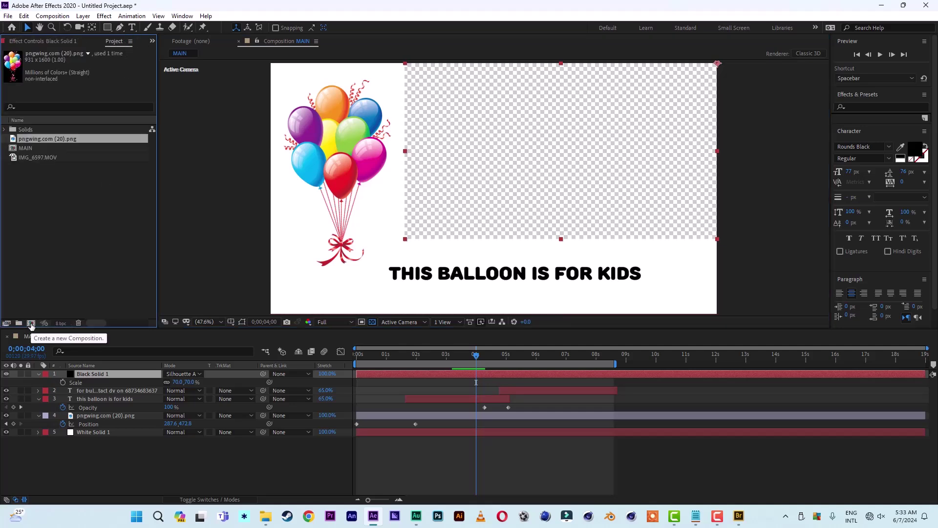
pyautogui.click(31, 323)
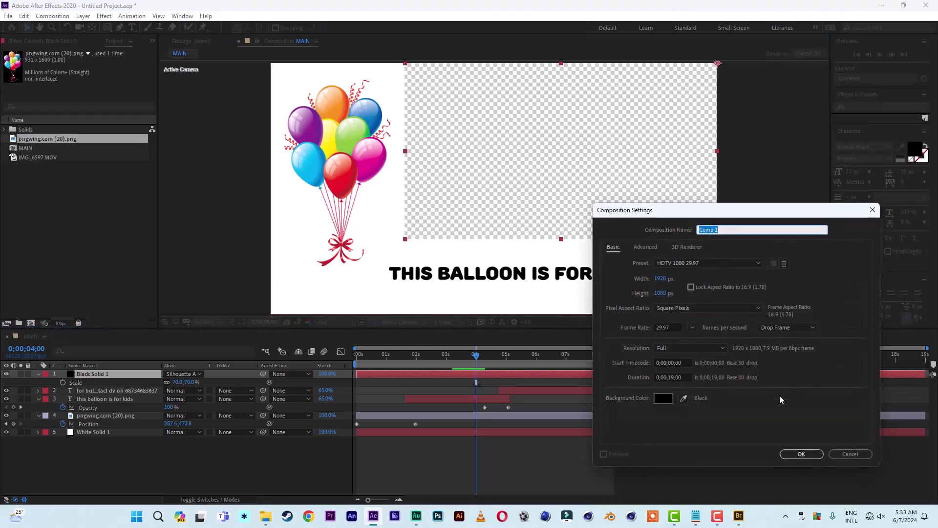
pyautogui.click(801, 454)
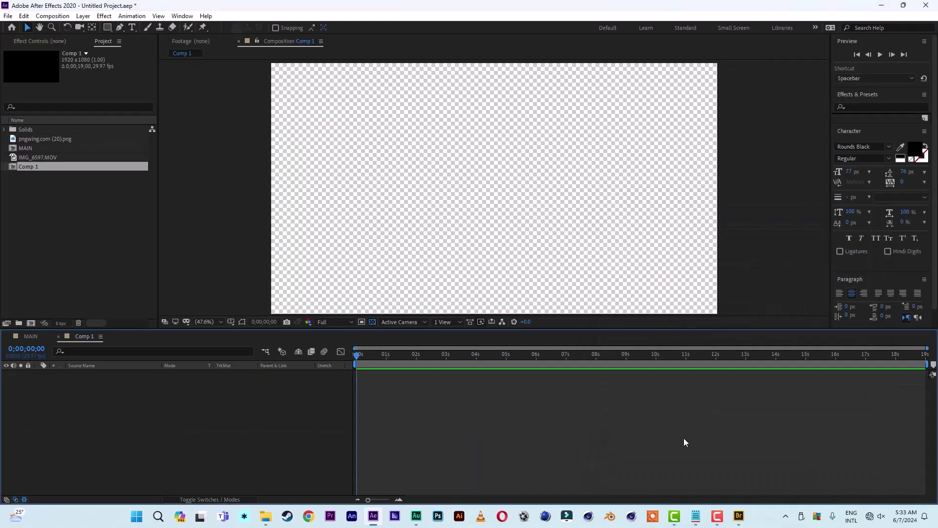
# Add IMG_6597.MOV to Comp 1, fit it to the comp, and place MAIN above it.
pyautogui.moveTo(38, 163); pyautogui.dragTo(66, 427)
pyautogui.press('space')
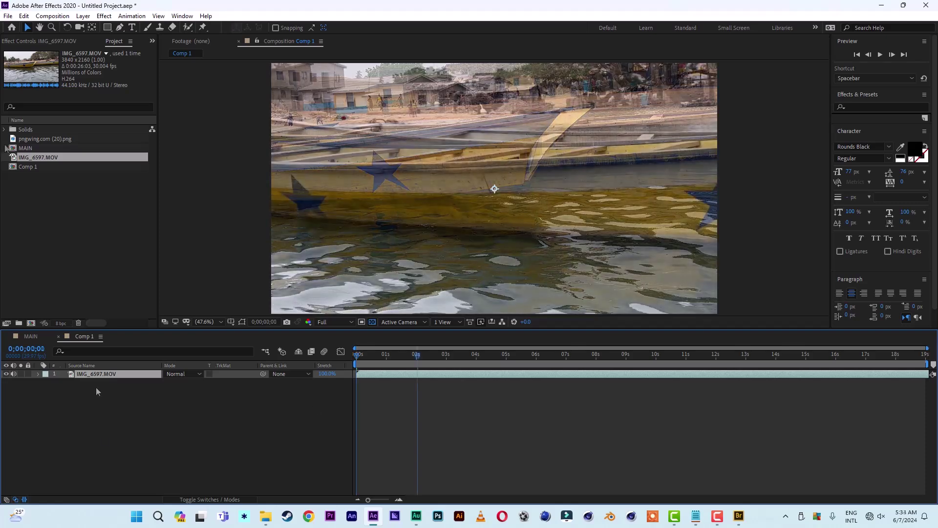
pyautogui.rightClick(91, 378)
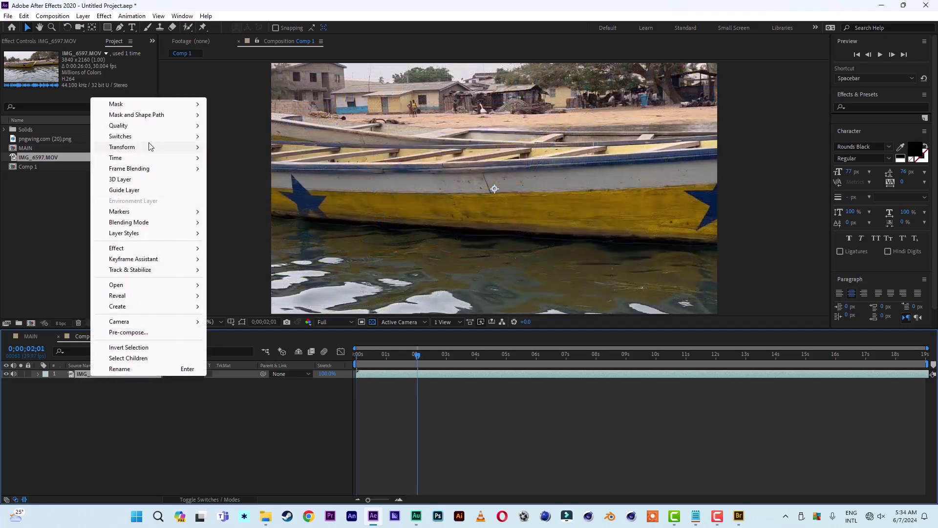
pyautogui.moveTo(150, 147)
pyautogui.click(235, 278)
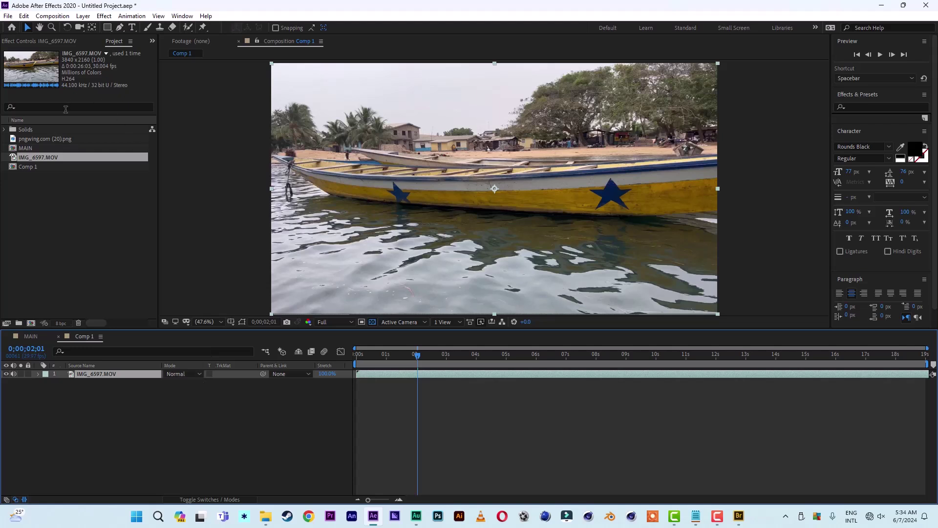
pyautogui.moveTo(25, 148); pyautogui.dragTo(85, 375)
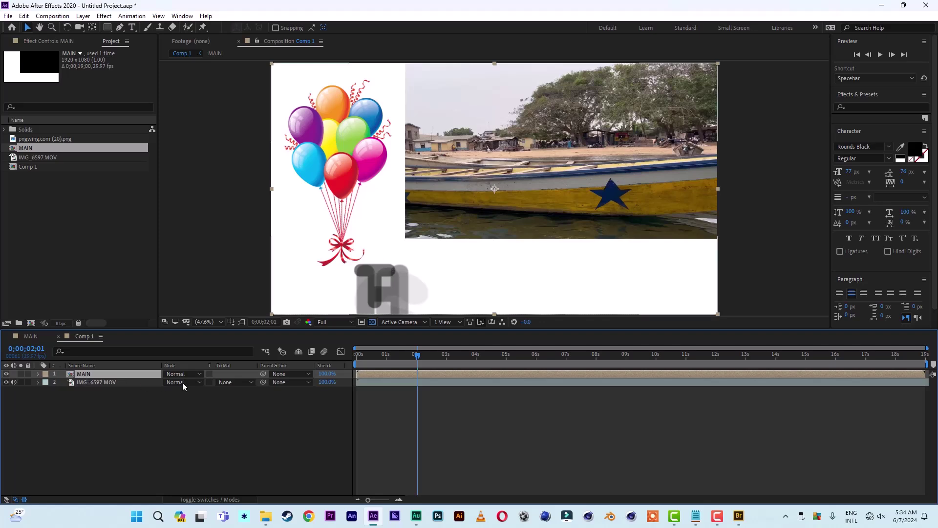
# Preview MAIN over the boat footage from the start, then show the footage layer's Scale.
pyautogui.press('Home')
pyautogui.press('space')
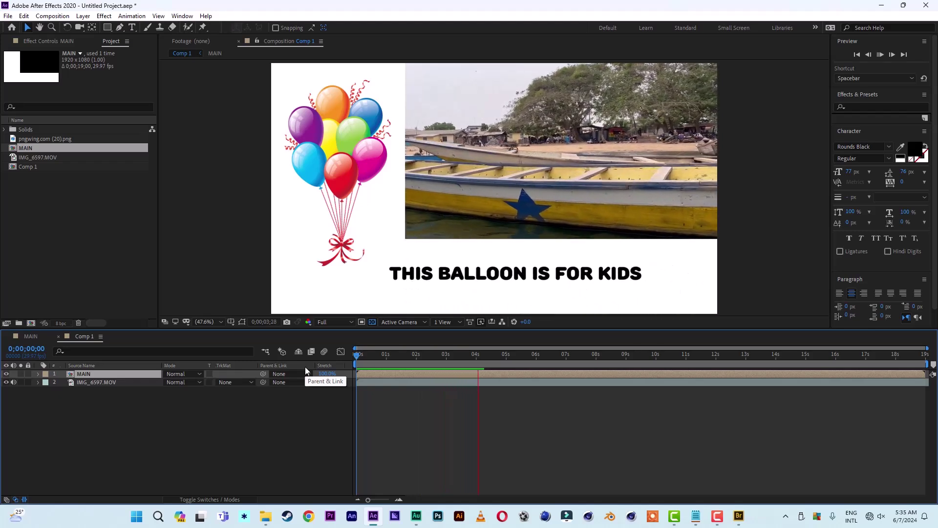
pyautogui.press('space')
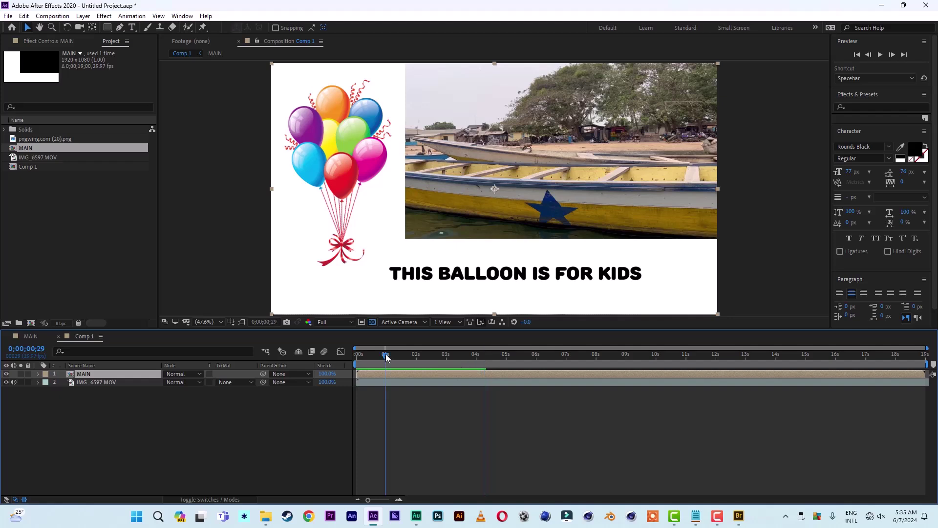
pyautogui.click(386, 356)
pyautogui.click(384, 383)
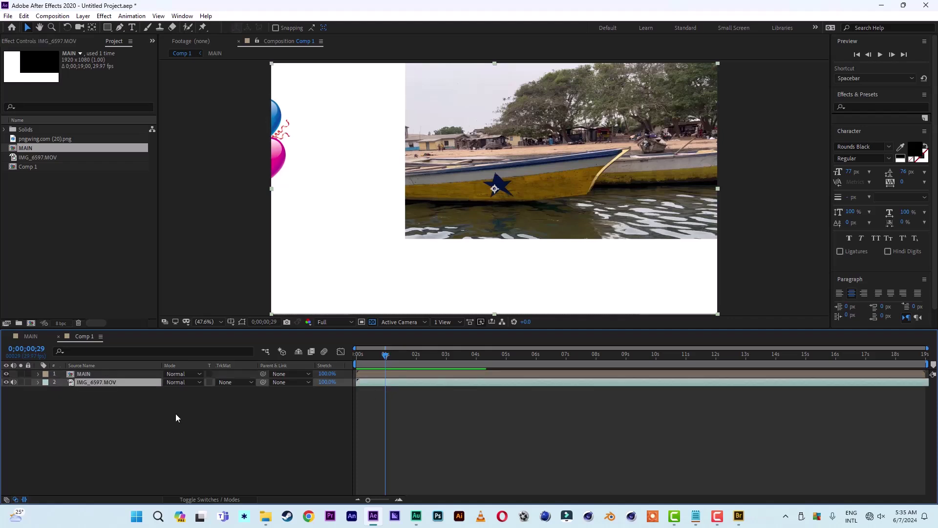
pyautogui.press('s')
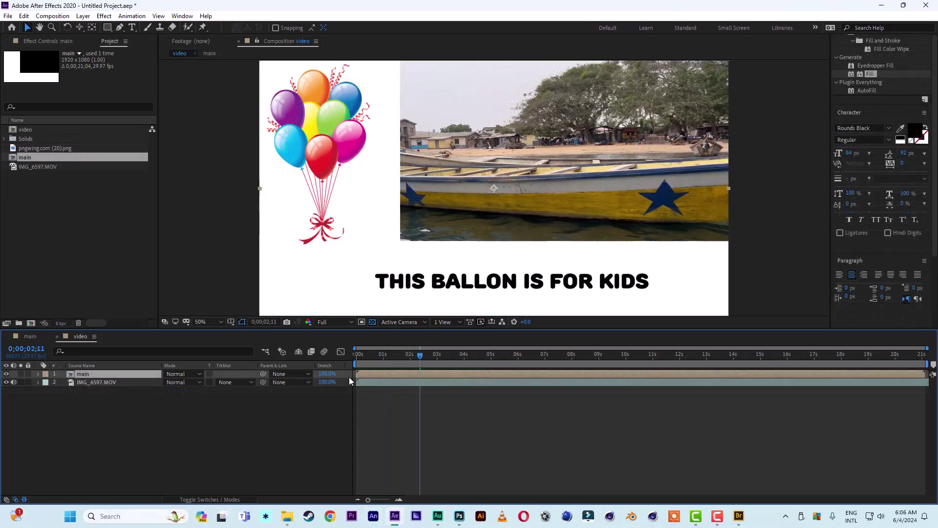
# Keyframe the main layer's Opacity from 0% to 100%, shift the fade earlier, and preview it.
pyautogui.moveTo(373, 374); pyautogui.dragTo(427, 364)
pyautogui.press('t')
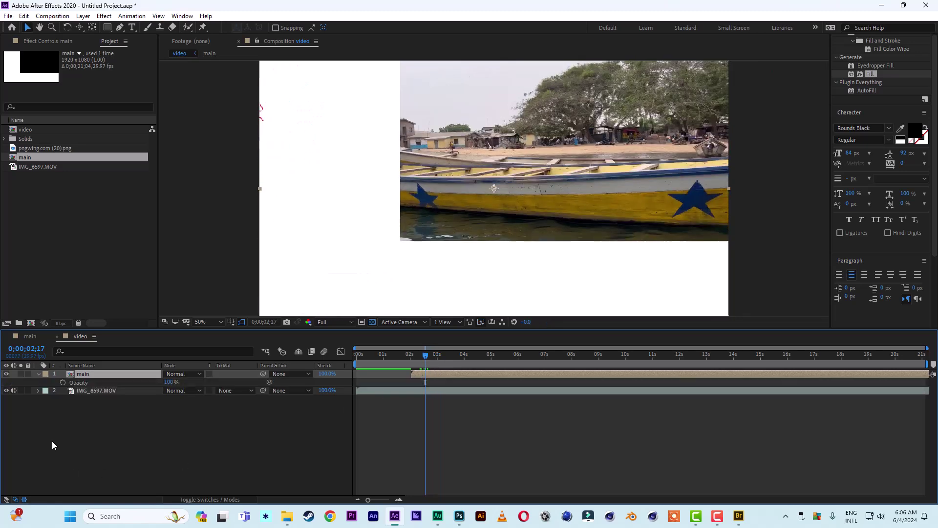
pyautogui.click(63, 383)
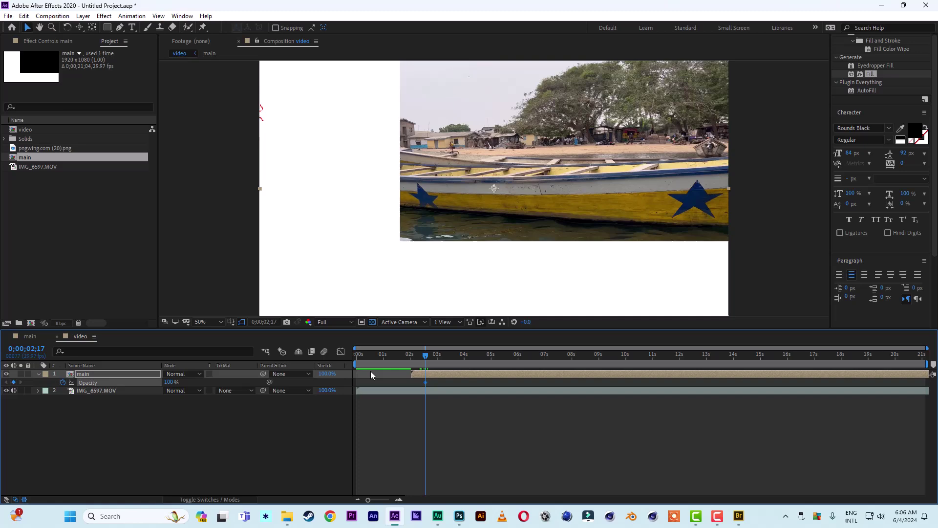
pyautogui.click(411, 358)
pyautogui.moveTo(169, 382); pyautogui.dragTo(133, 381)
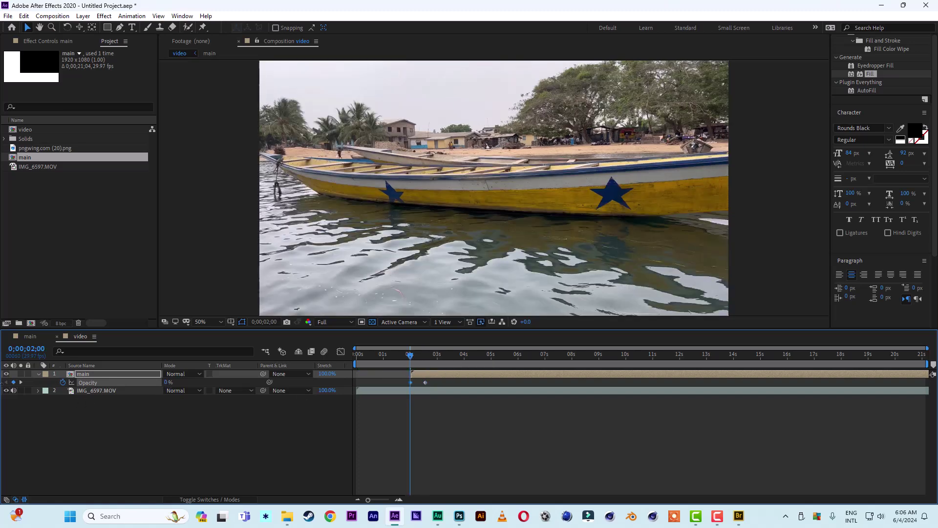
pyautogui.moveTo(424, 369); pyautogui.dragTo(319, 364)
pyautogui.press('space')
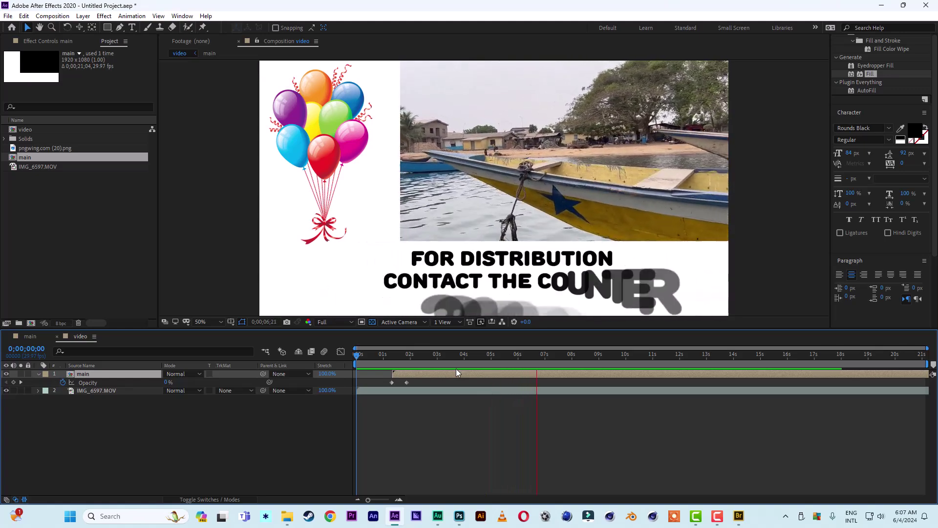
# Move IMG_6597.MOV's anchor point to its top-right corner and scale the footage to 37%.
pyautogui.click(105, 390)
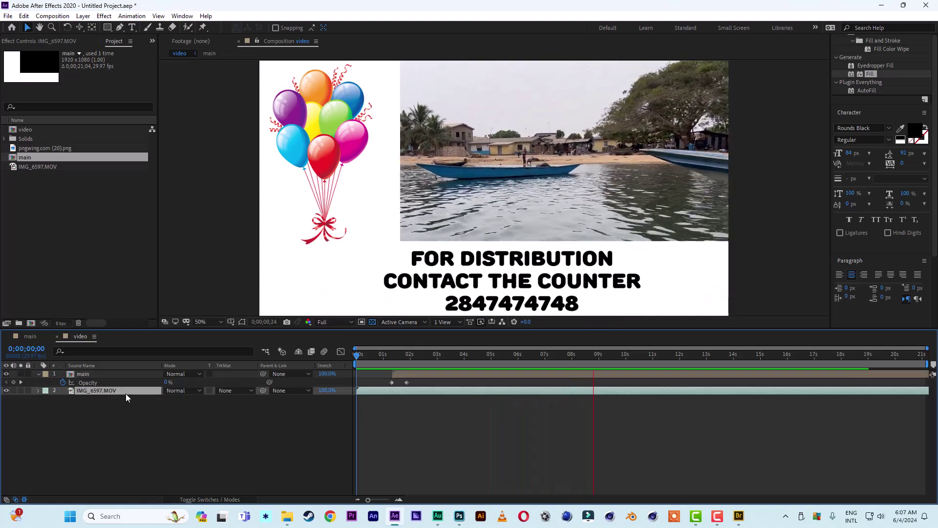
pyautogui.click(471, 356)
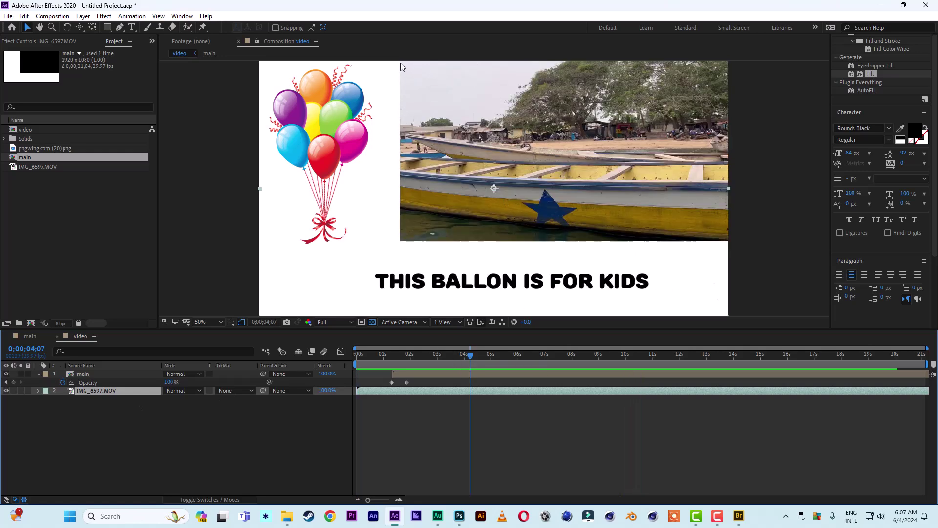
pyautogui.click(122, 395)
pyautogui.click(103, 391)
pyautogui.click(92, 28)
pyautogui.click(495, 191)
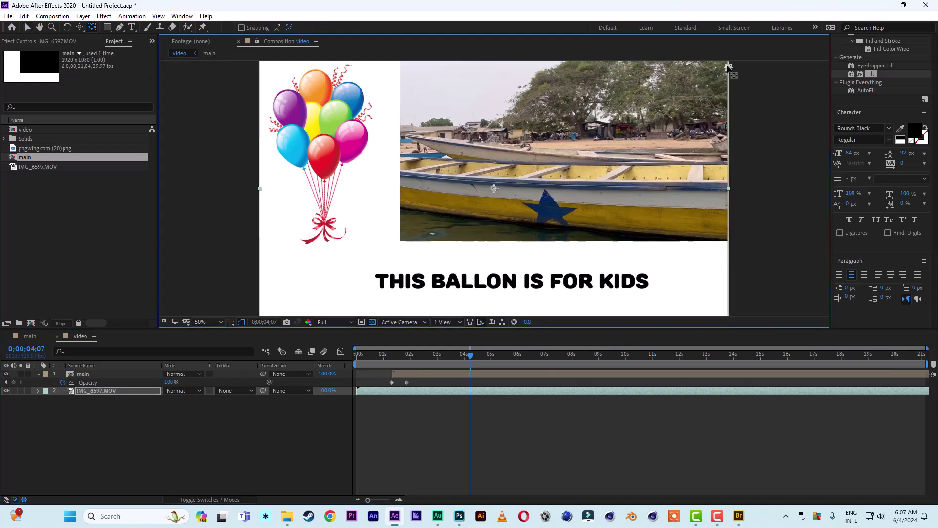
pyautogui.press('v')
pyautogui.press('s')
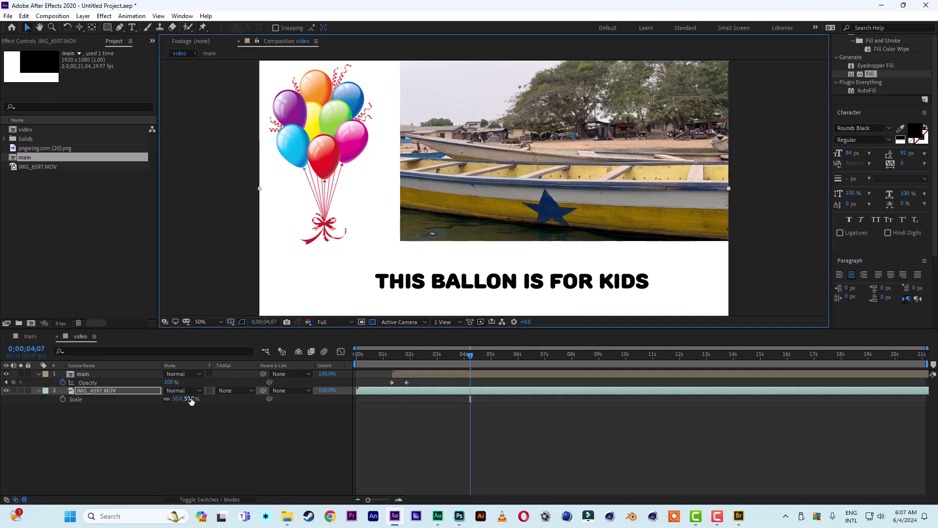
pyautogui.moveTo(191, 401); pyautogui.dragTo(184, 398)
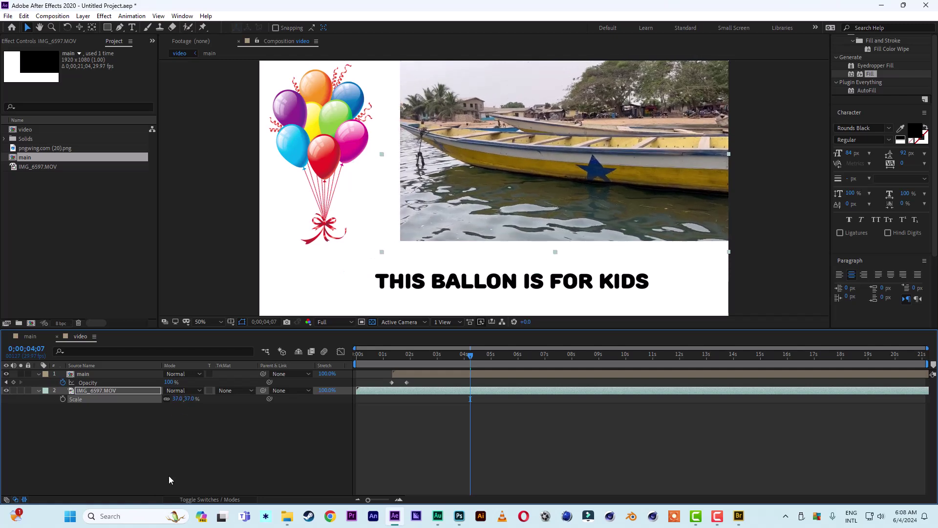
# Scrub from the start of the composition through the overlay's fade-in to check it.
pyautogui.click(170, 480)
pyautogui.moveTo(467, 355); pyautogui.dragTo(334, 361)
pyautogui.click(368, 357)
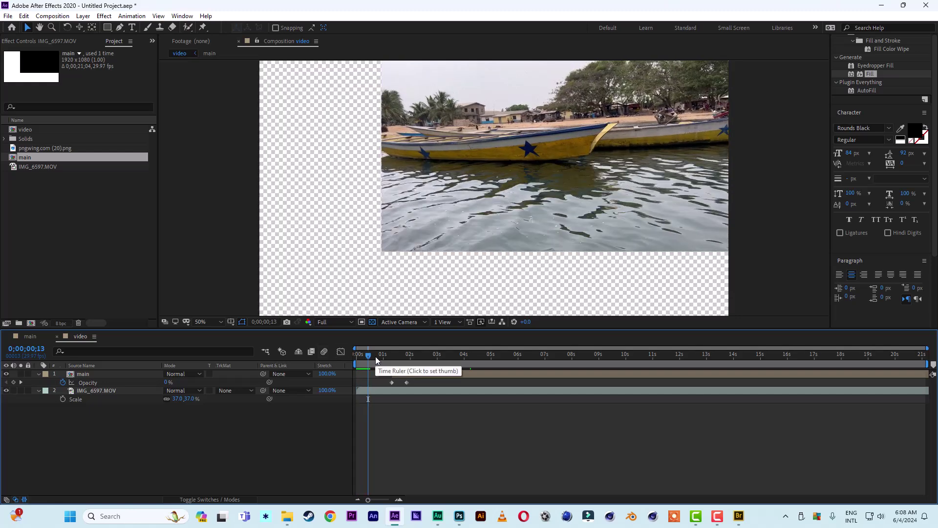
pyautogui.moveTo(390, 358); pyautogui.dragTo(448, 359)
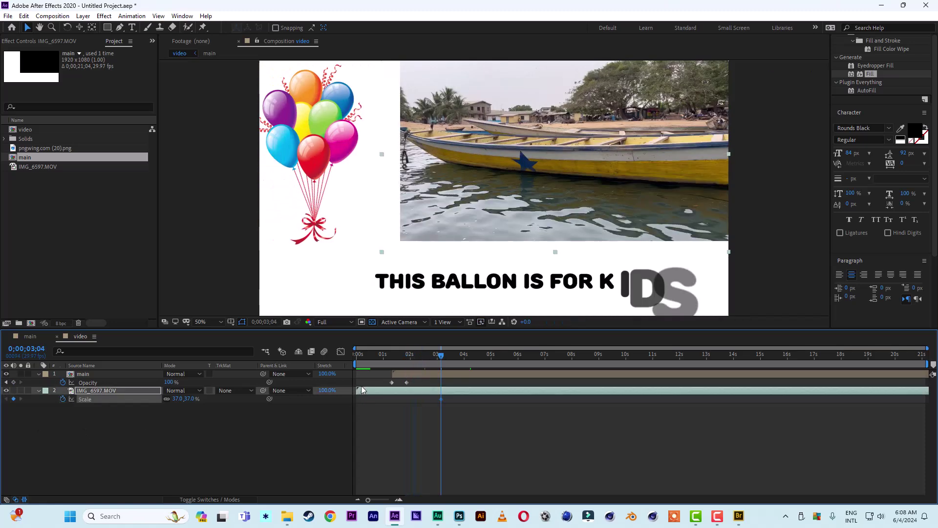
# Add a 100% Scale keyframe on the boat footage at 0;00;02;15 and preview the shrink.
pyautogui.click(423, 356)
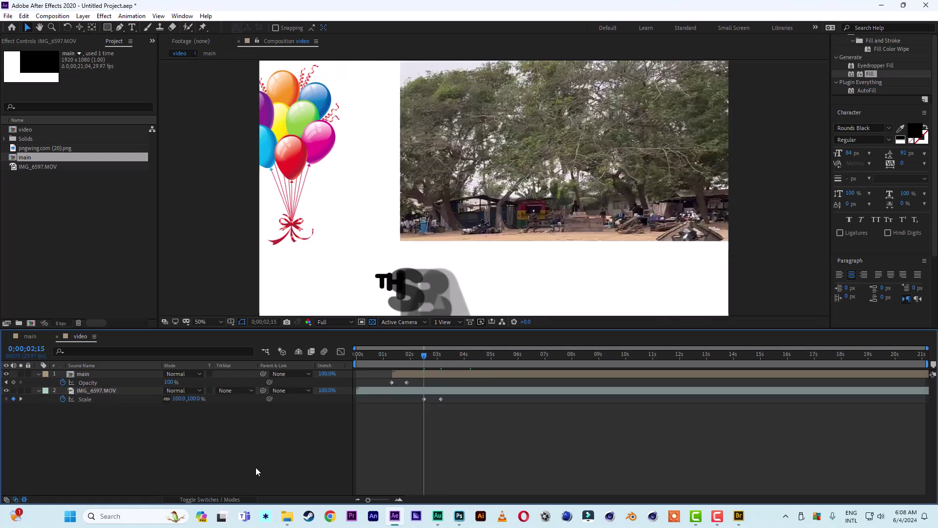
pyautogui.moveTo(382, 355); pyautogui.dragTo(304, 354)
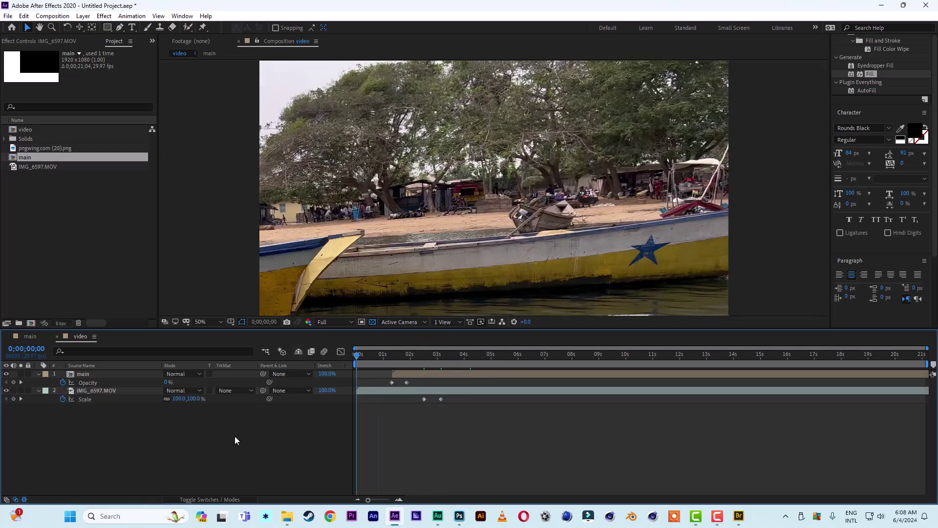
pyautogui.press('space')
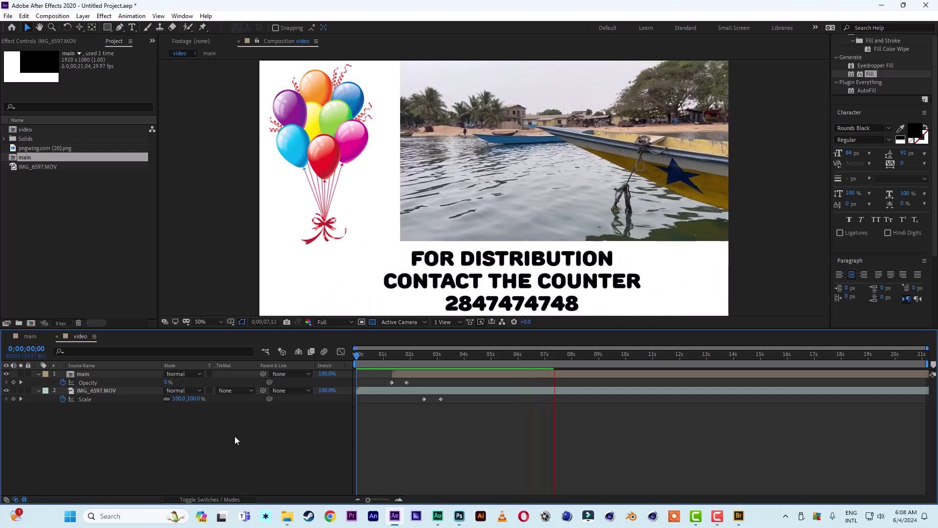
pyautogui.press('space')
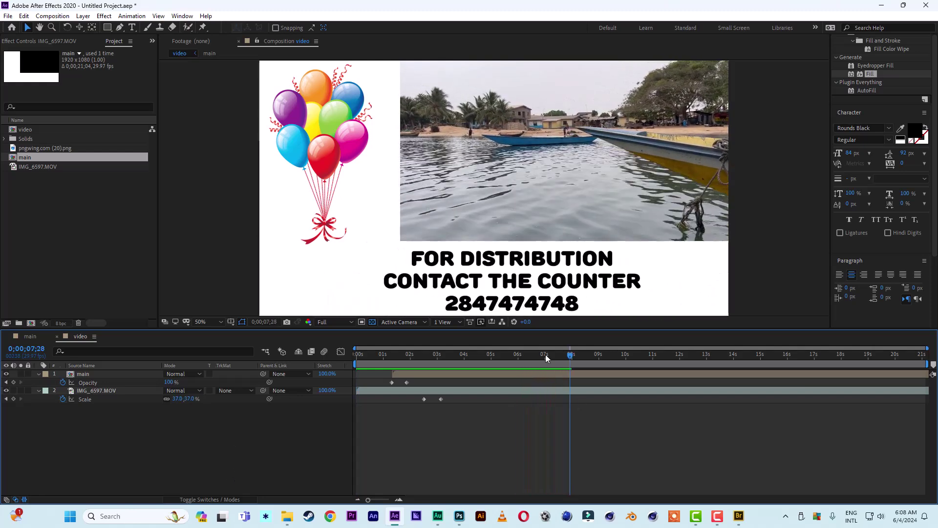
pyautogui.click(546, 357)
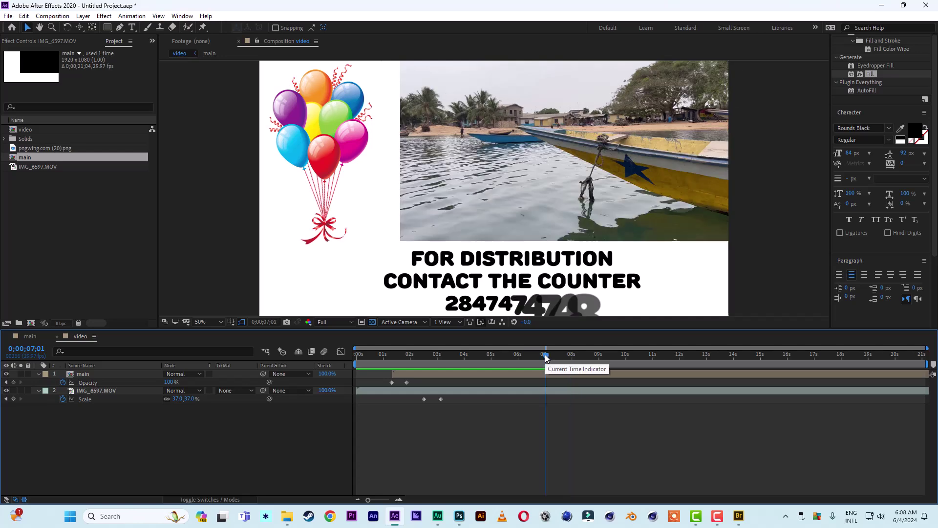
# Add the main composition to the render queue.
pyautogui.click(34, 336)
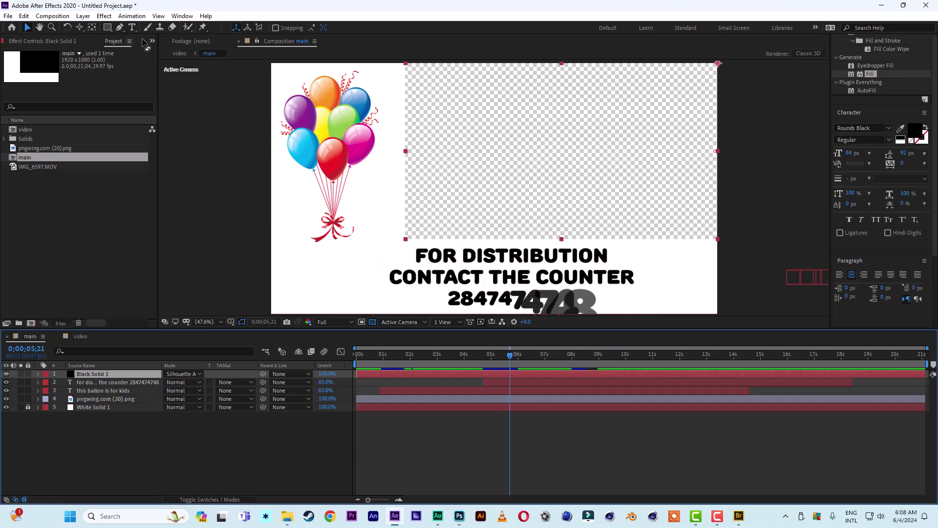
pyautogui.click(61, 16)
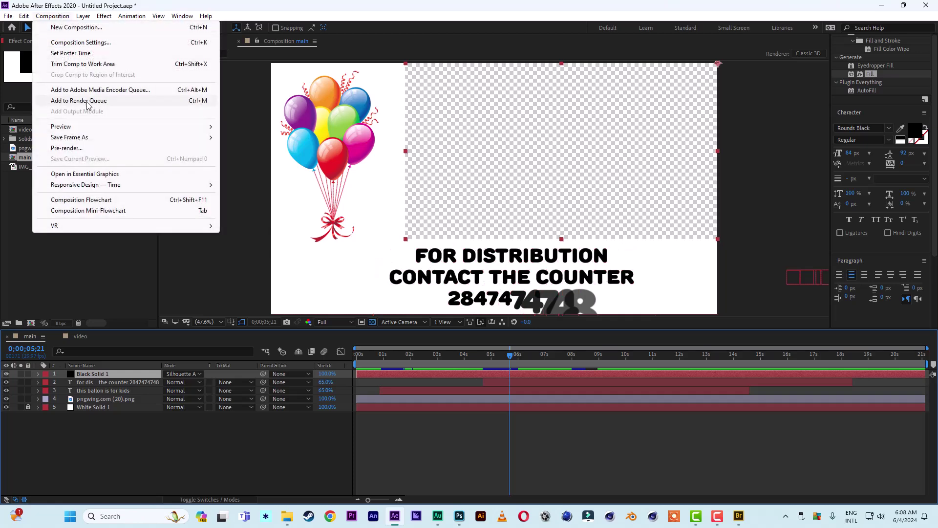
pyautogui.click(88, 102)
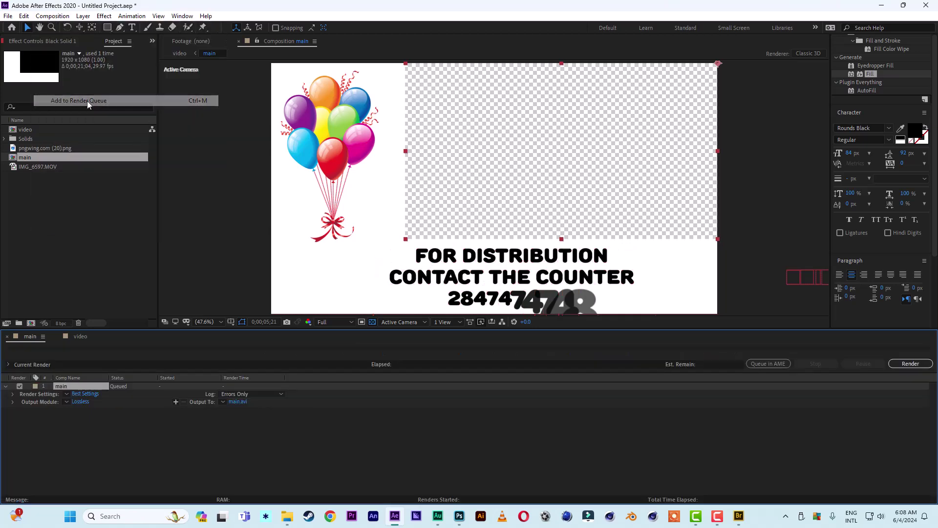
# Set the queued render's output to PNG Sequence with RGB + Alpha channels.
pyautogui.click(81, 401)
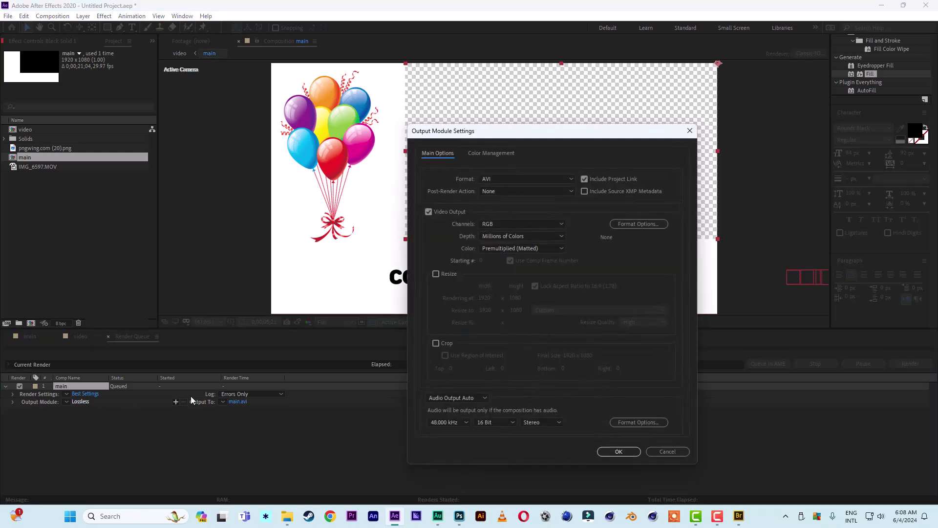
pyautogui.click(504, 179)
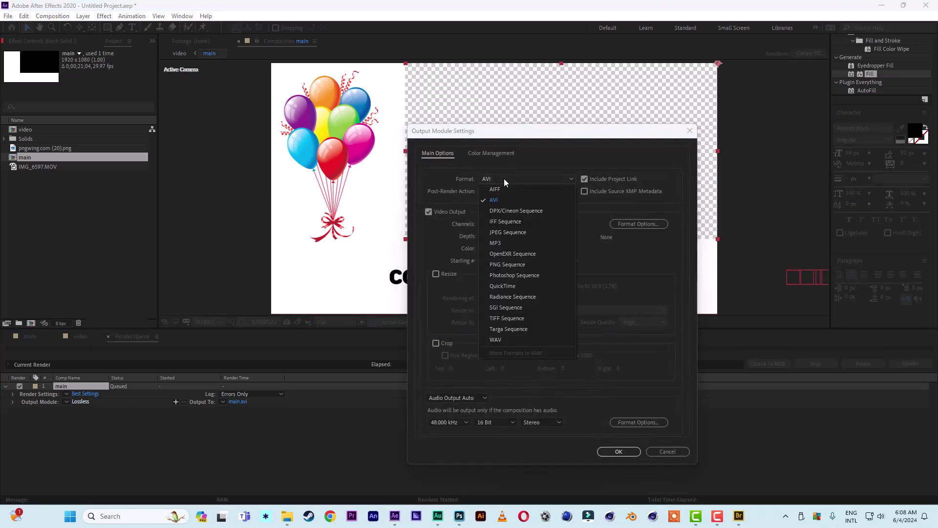
pyautogui.click(501, 265)
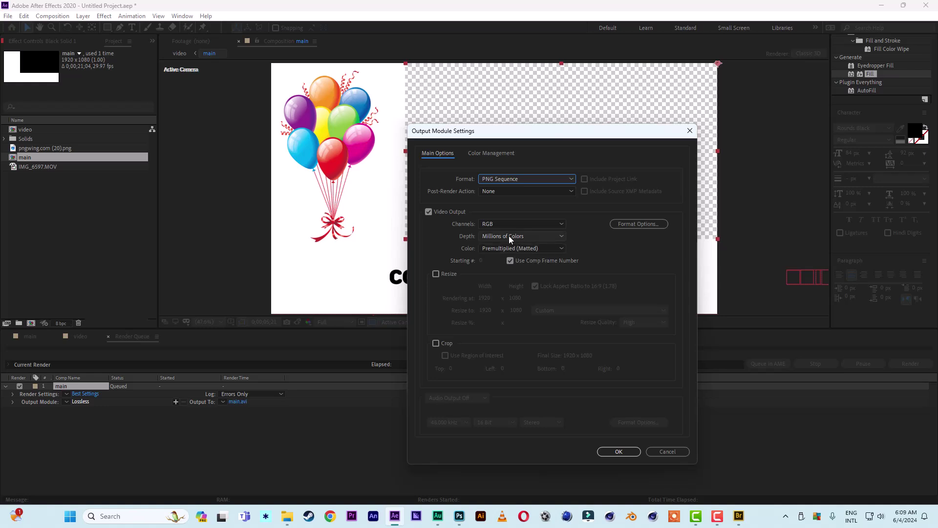
pyautogui.click(518, 223)
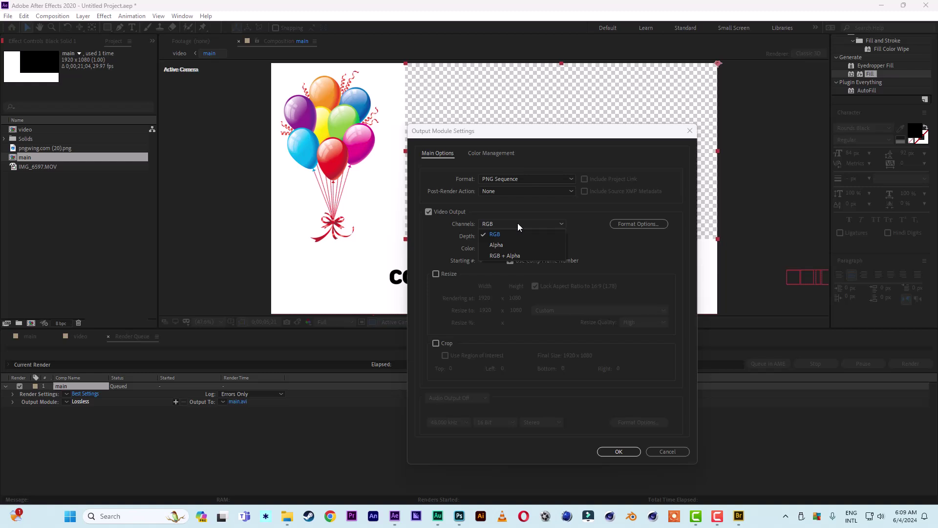
pyautogui.click(501, 256)
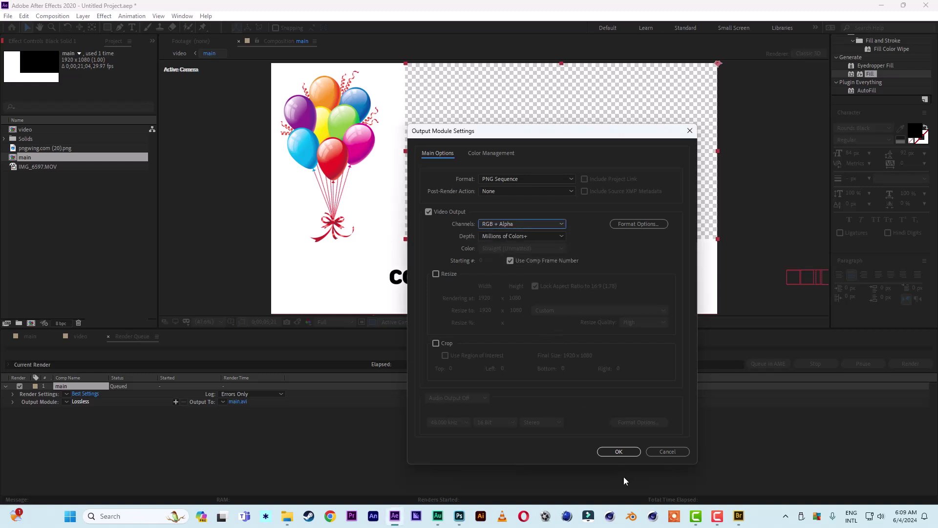
pyautogui.click(618, 453)
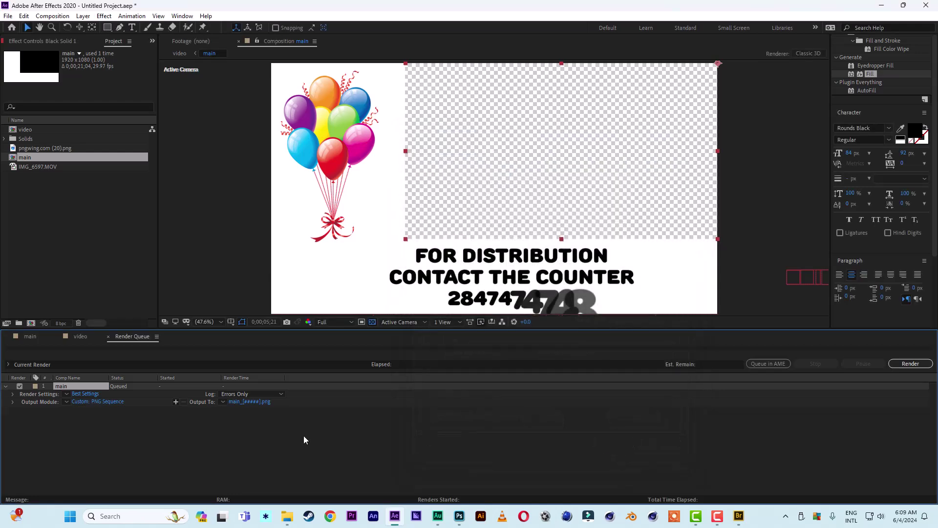
pyautogui.click(263, 401)
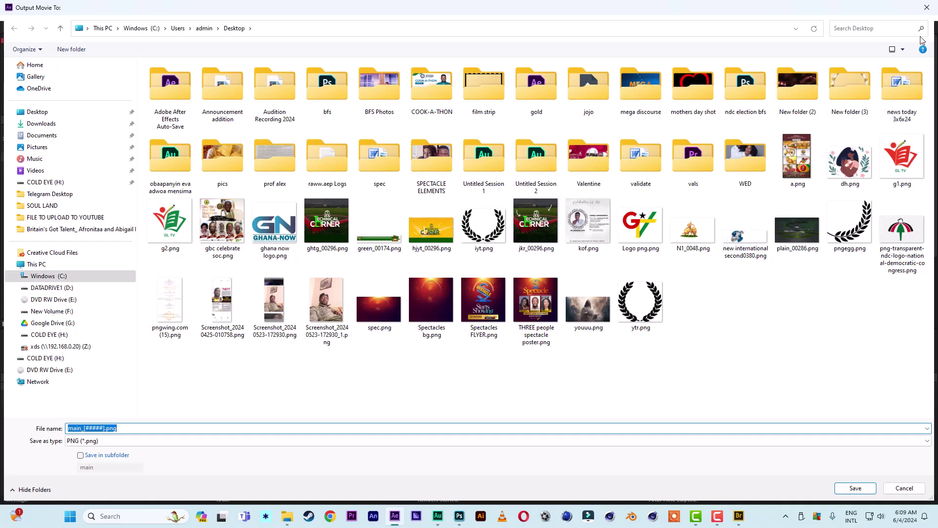
pyautogui.click(926, 8)
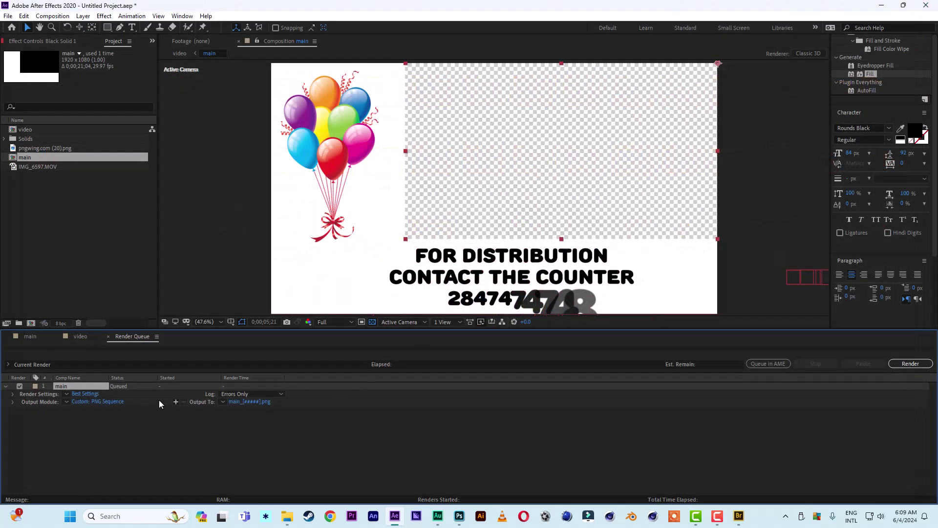